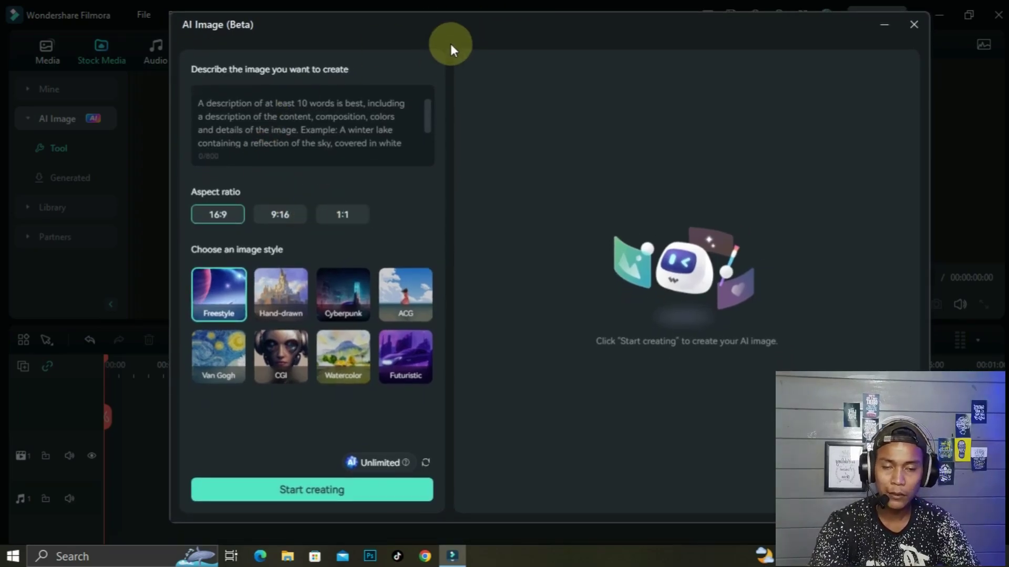
- Enter "air terjun" as the description of the AI image
drag(428, 49, 416, 52)
click(278, 103)
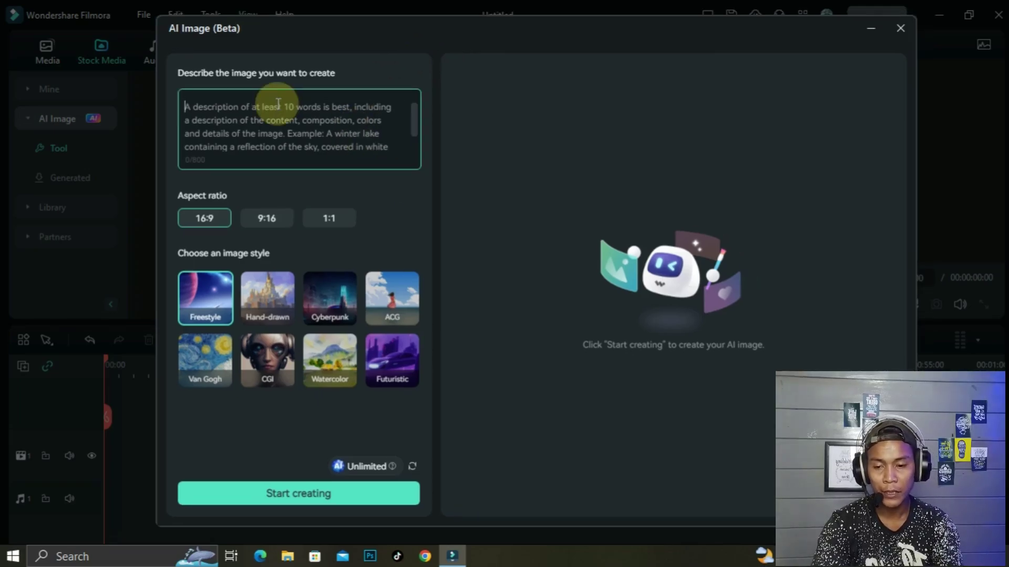
text(ai)
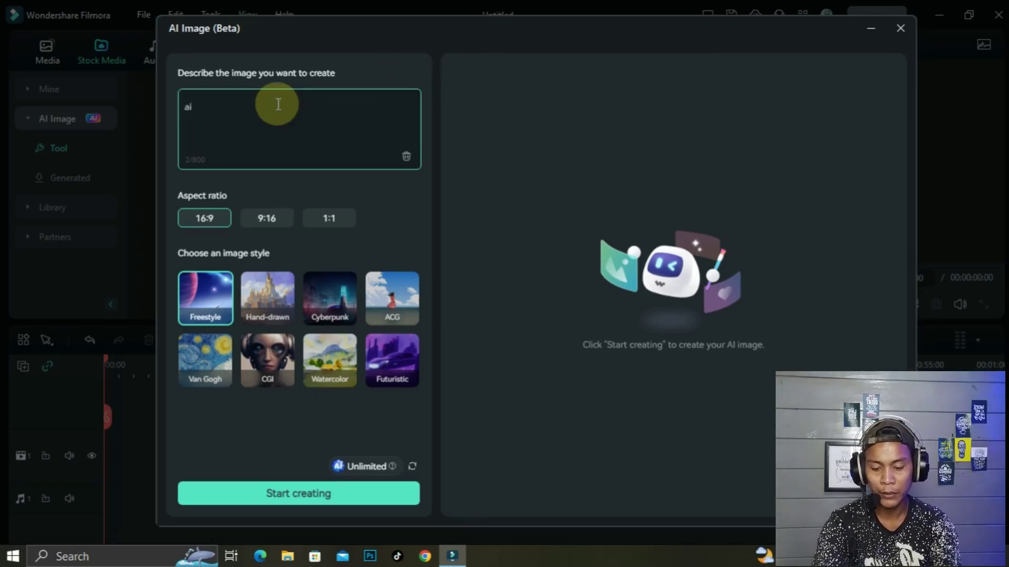
text(r ter)
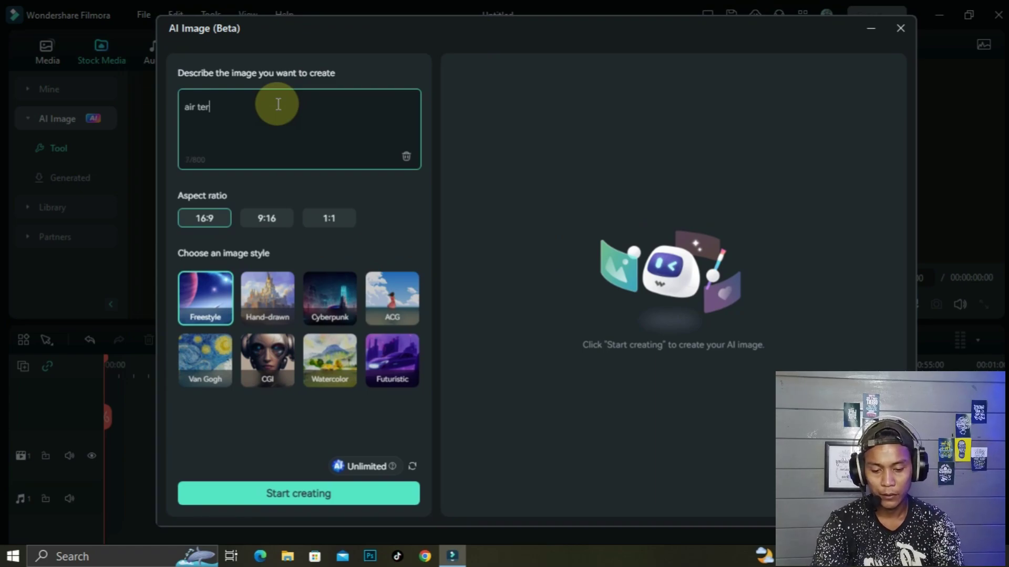
text(jun)
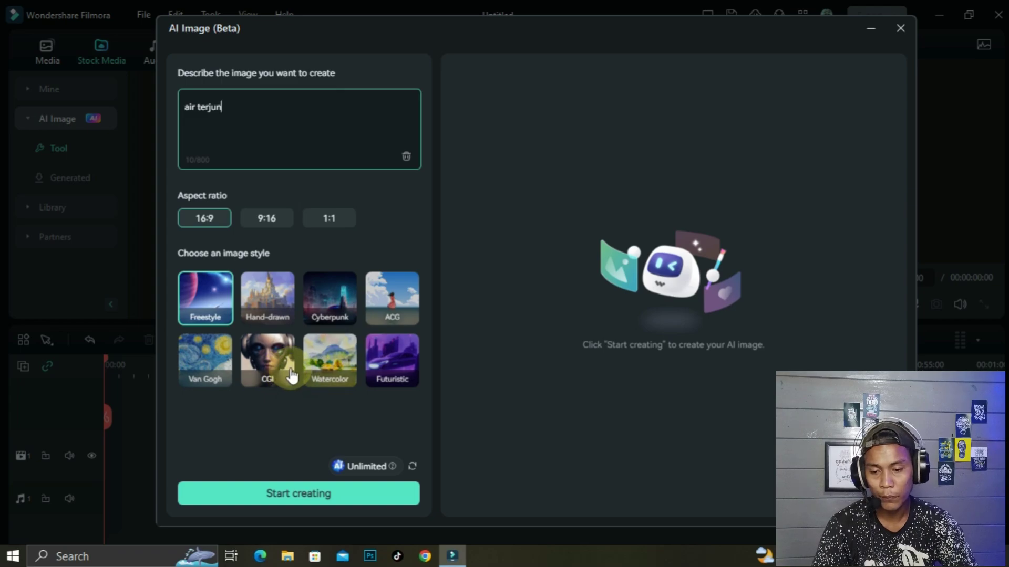
- Generate the waterfall images in the CGI style and preview the second result
click(276, 363)
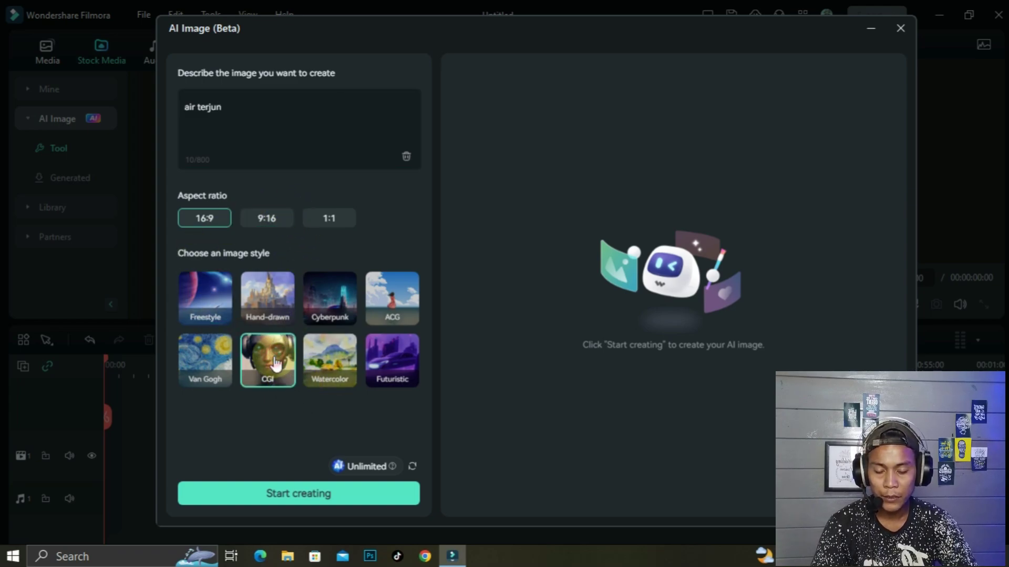
click(412, 466)
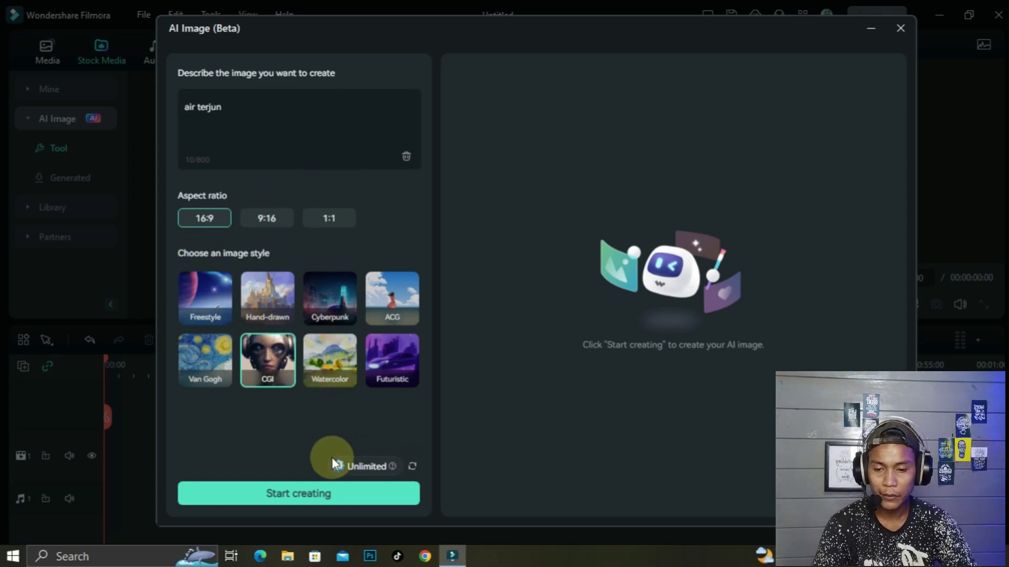
click(285, 497)
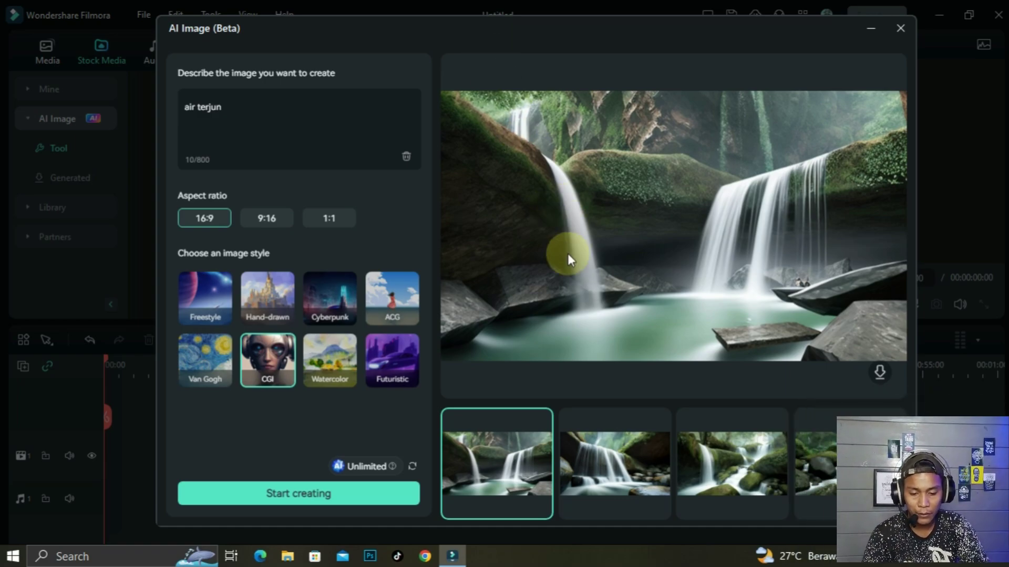
click(627, 463)
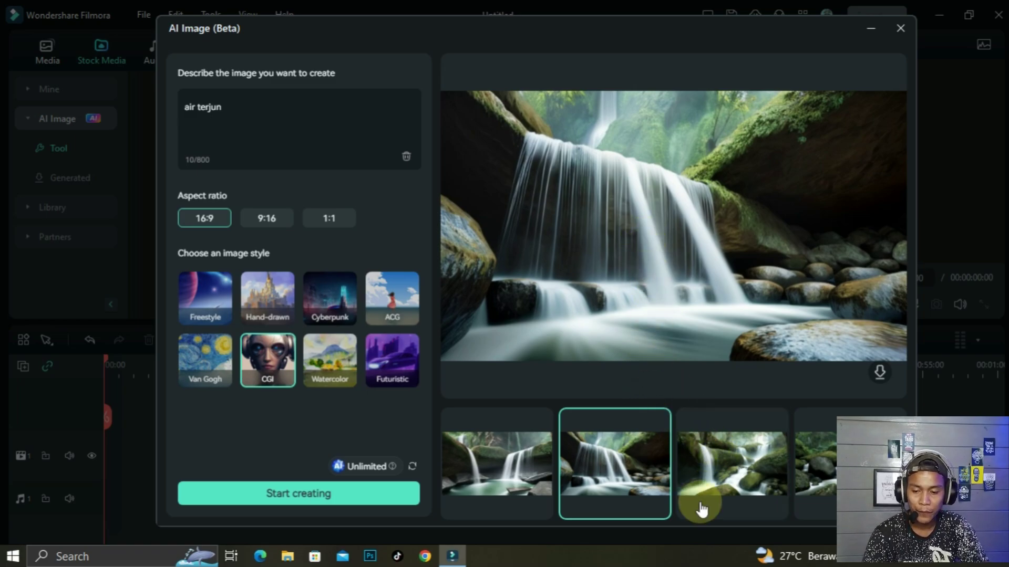
mouse_move(440, 28)
mouse_down()
mouse_move(451, 33)
mouse_move(440, 32)
mouse_up()
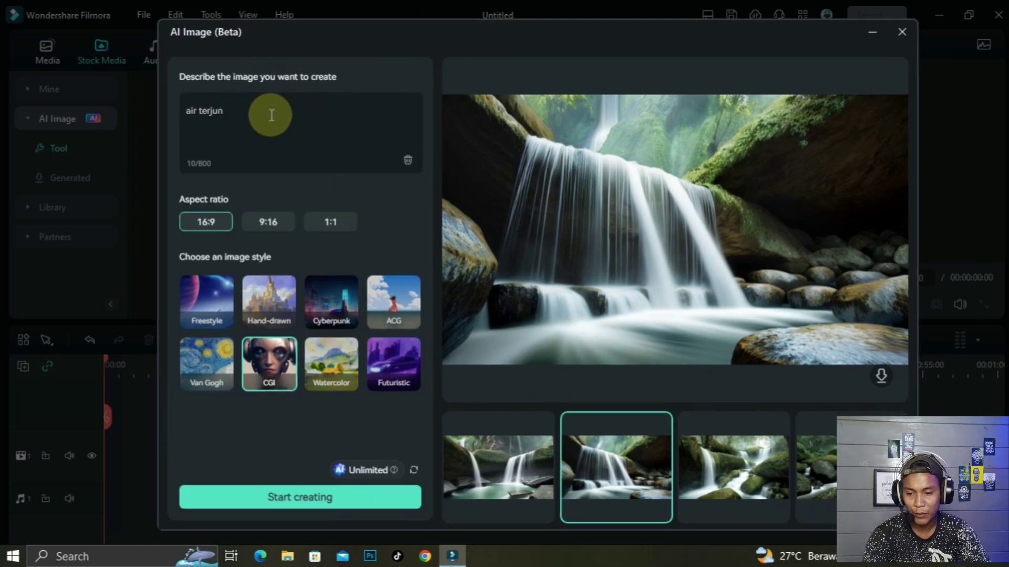
- Replace the image description with "hutan yang indah lengkap dengan hewan"
drag(271, 115, 181, 112)
click(279, 113)
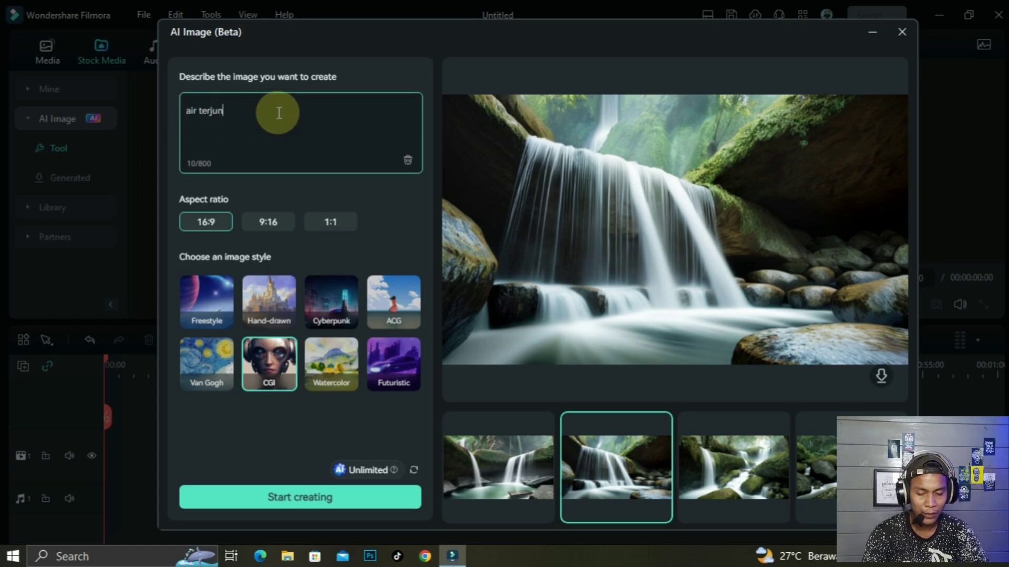
key(BackSpace)
key(BackSpace)
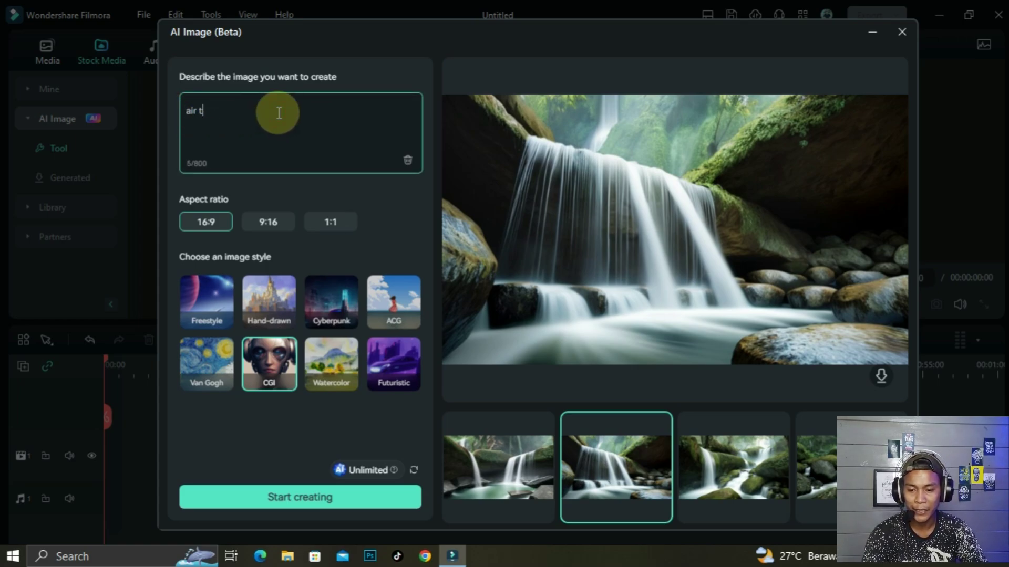
key(BackSpace)
key(BackSpace)
key(BackSpace)
key(BackSpace)
key(BackSpace)
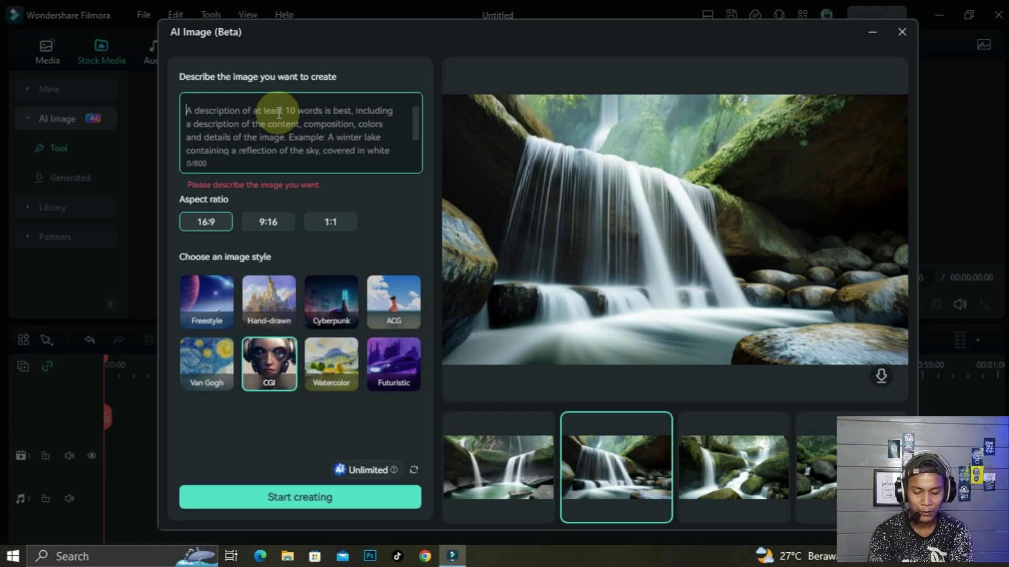
text(hutan)
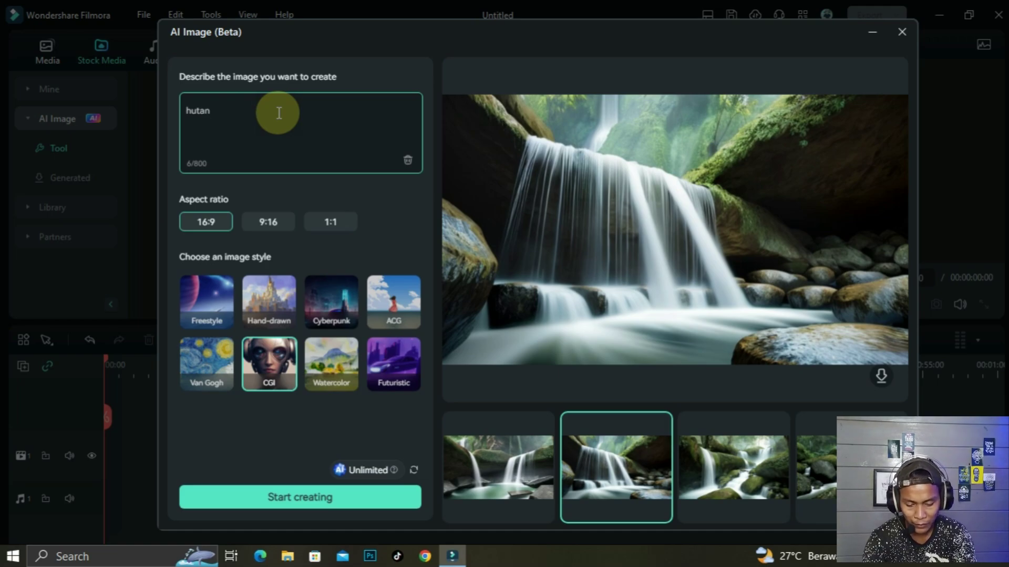
text(yang )
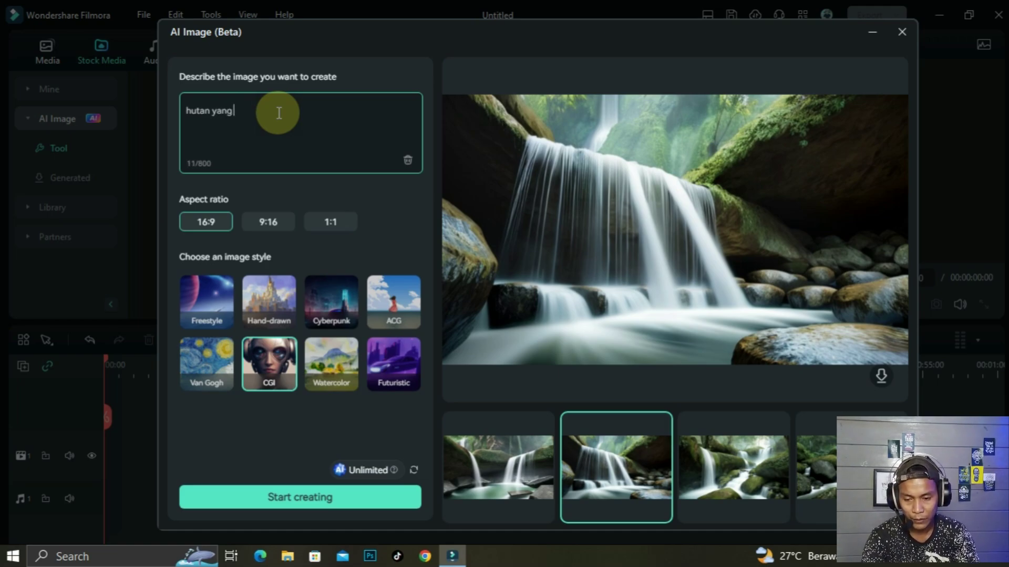
text(inda)
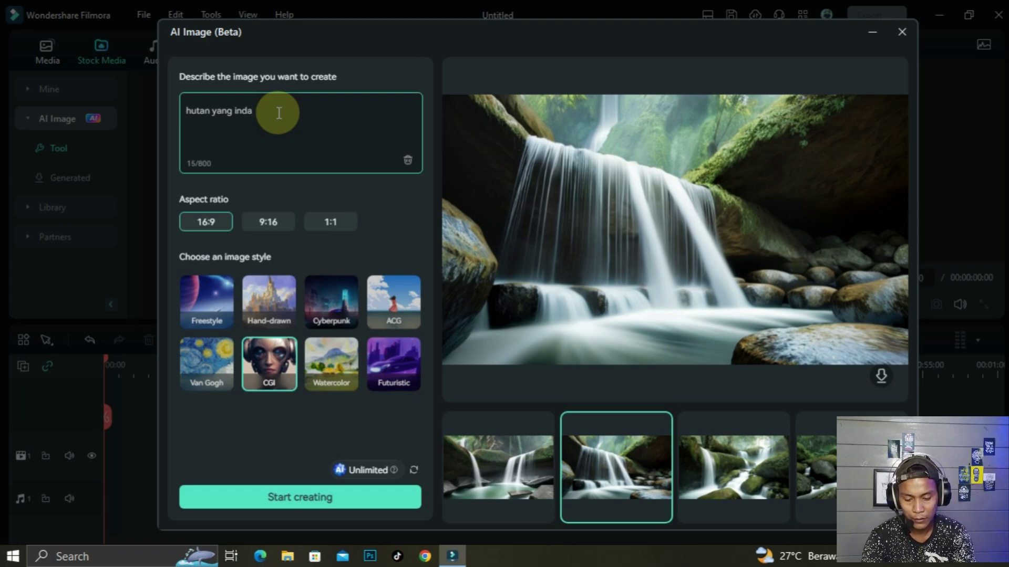
text(h lengk)
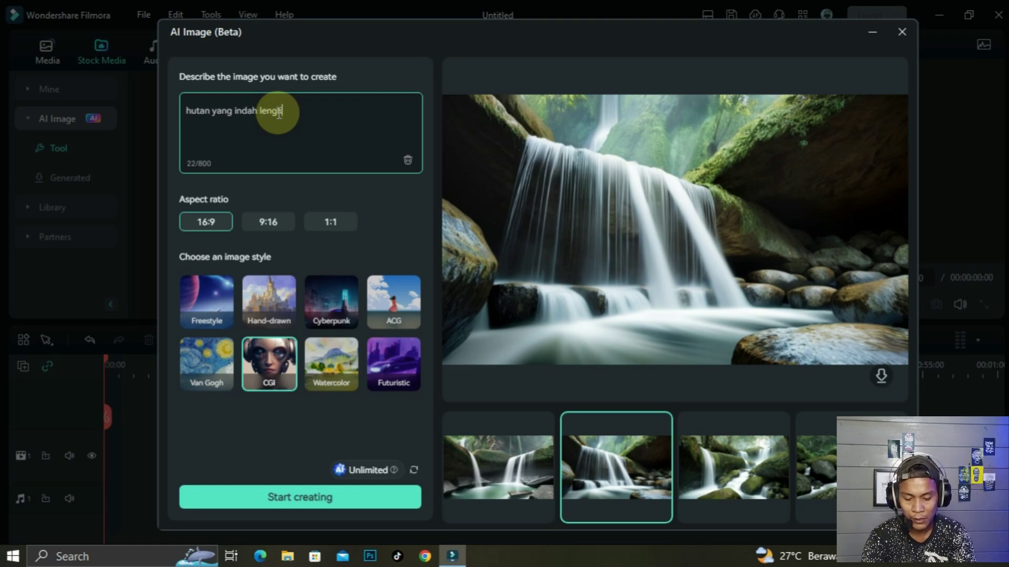
text(ap deng)
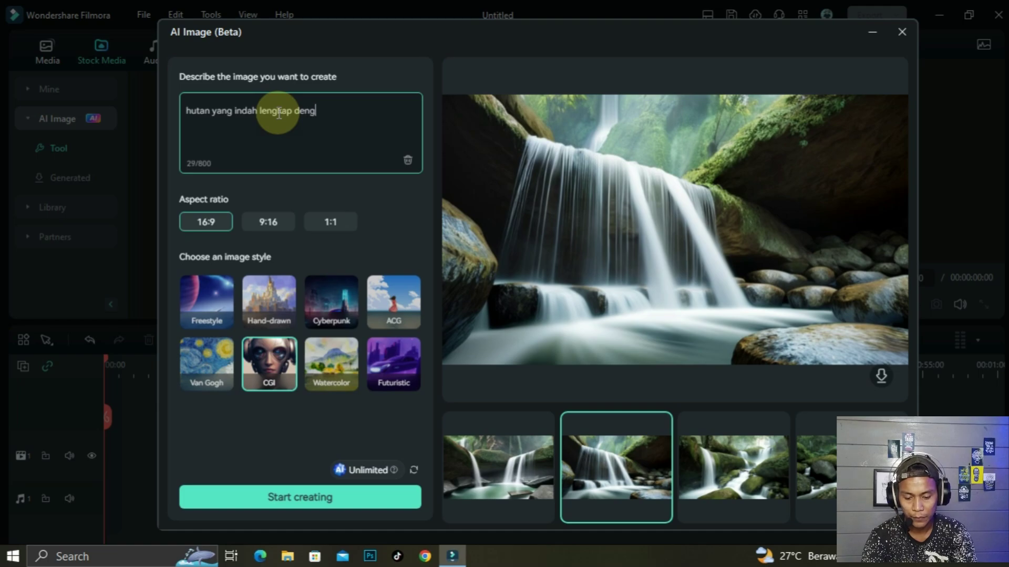
text(an he)
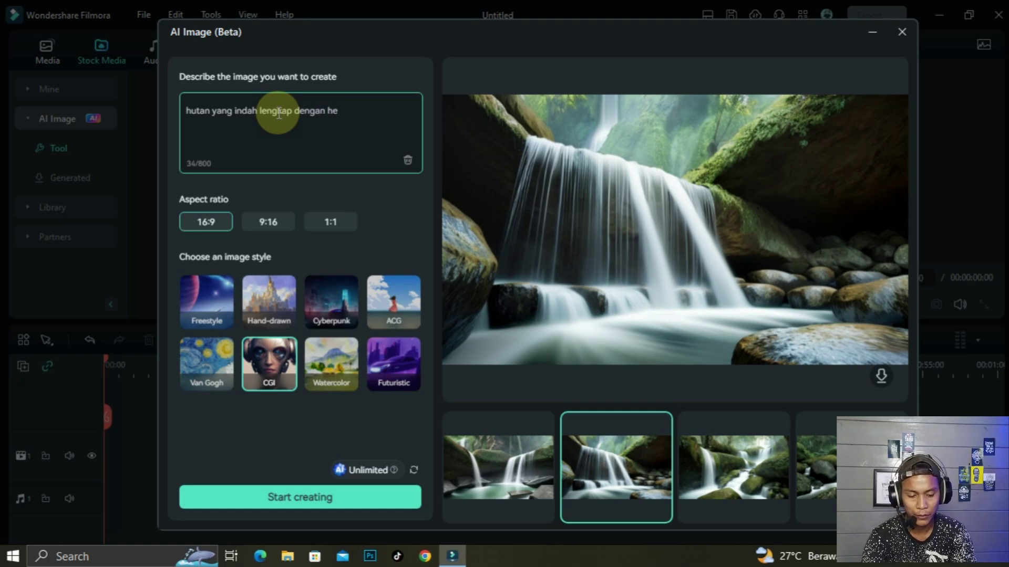
text(wan)
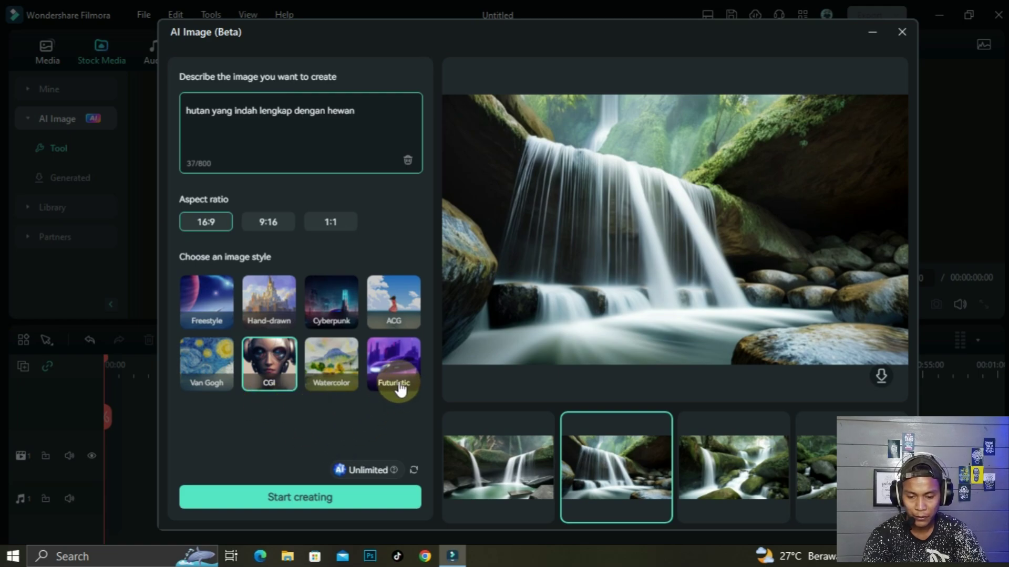
- Generate the forest images in the Futuristic style and preview each of the four results, ending on the first
click(394, 368)
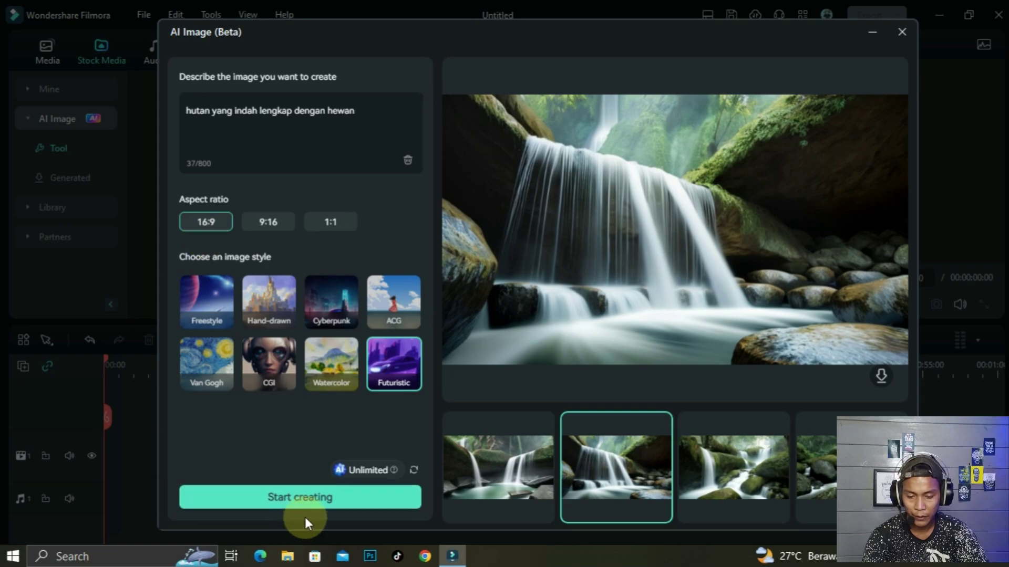
click(314, 502)
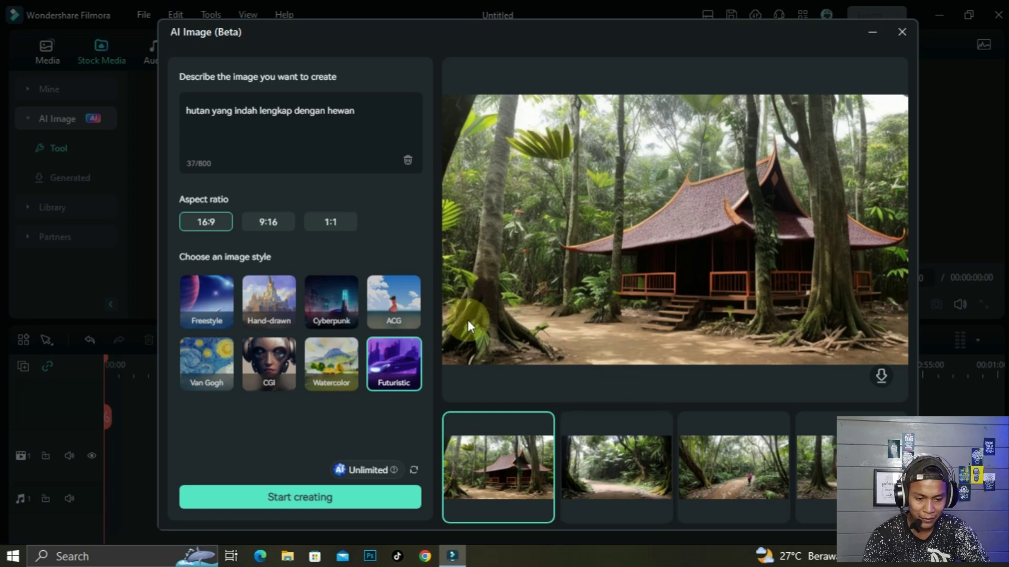
click(654, 482)
click(729, 467)
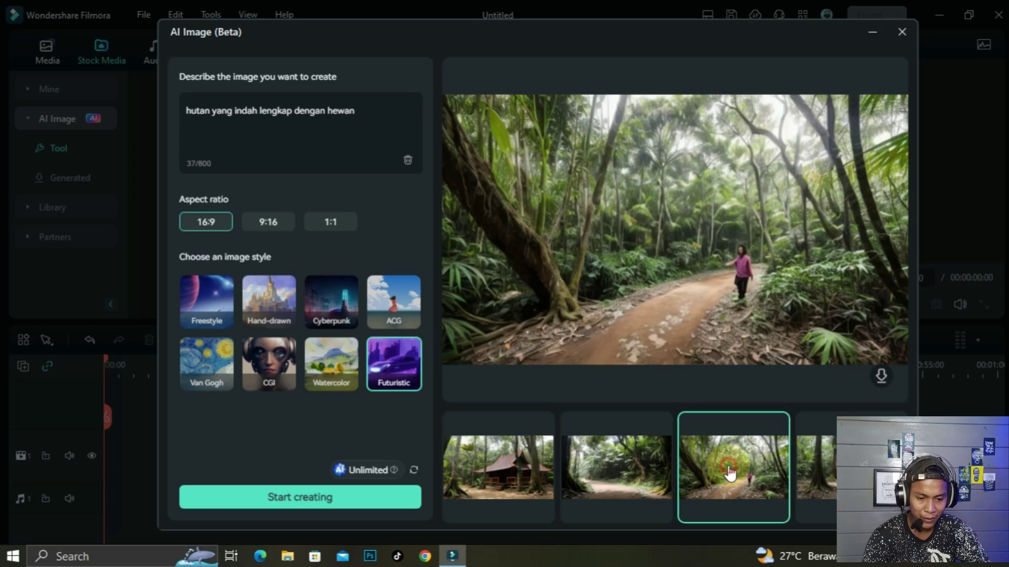
click(829, 489)
click(498, 468)
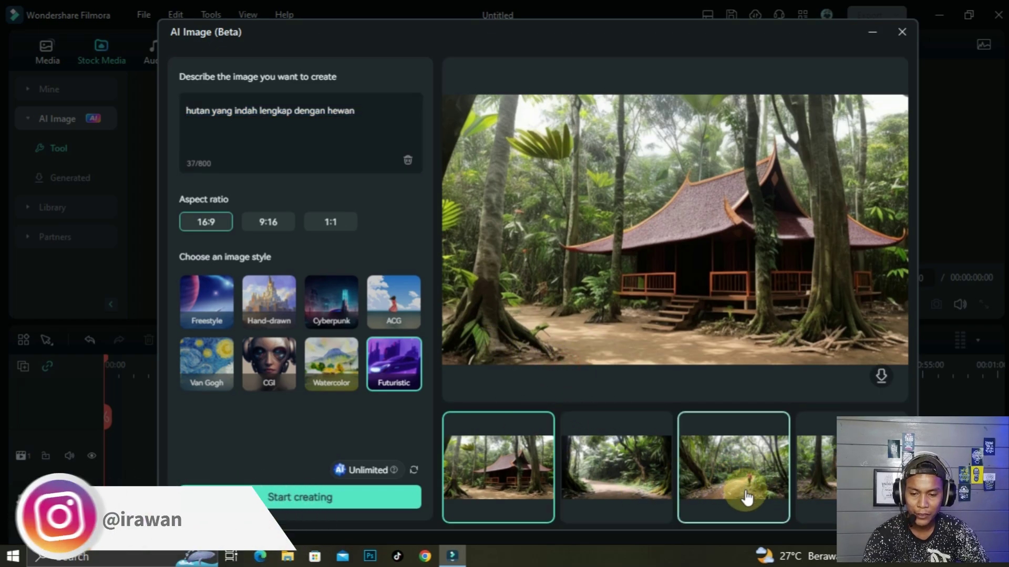
- Replace the forest description with "seorang wanita sedang main gitar"
double_click(373, 108)
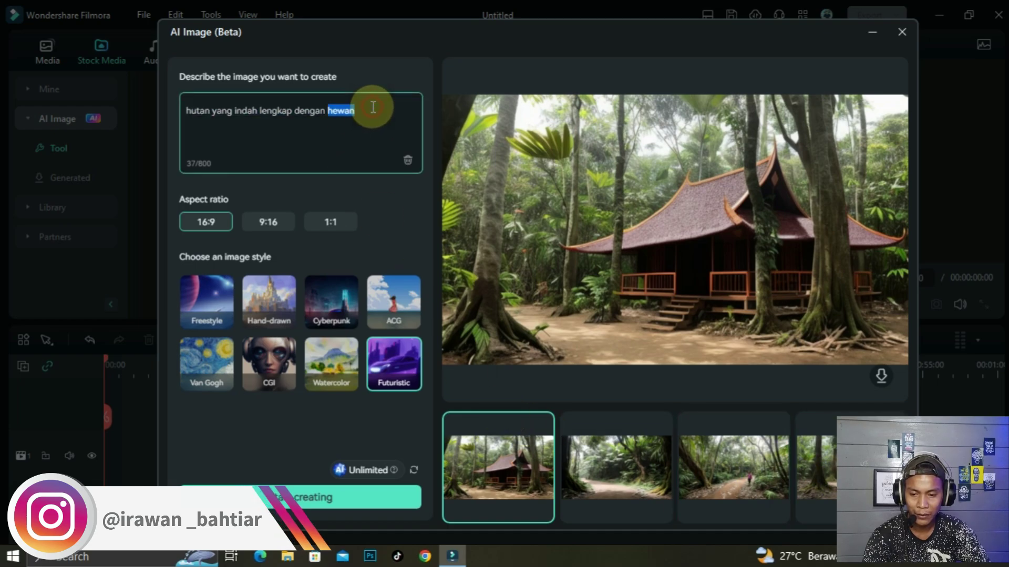
drag(373, 108, 171, 107)
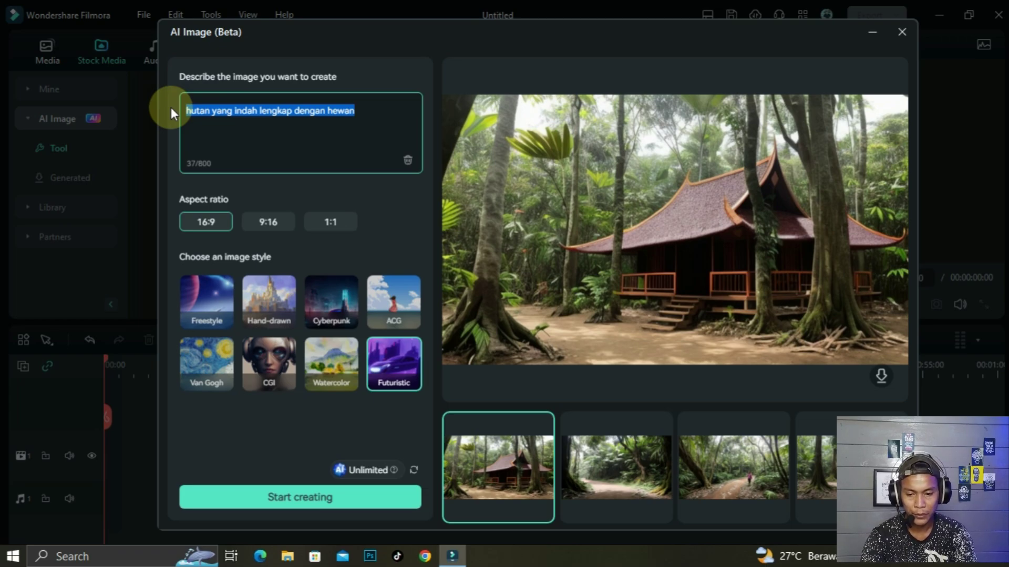
text(seorang )
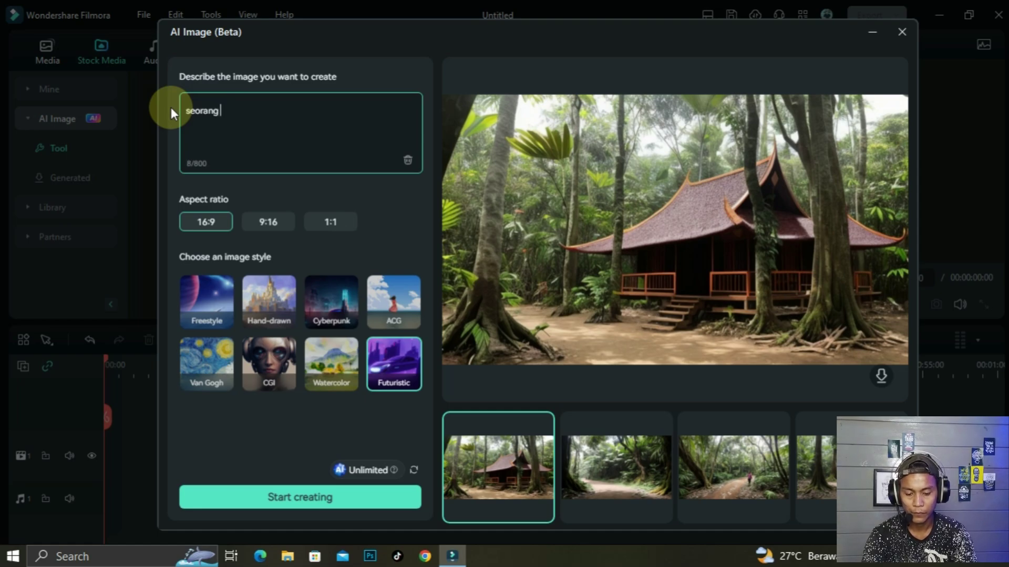
text(wanit)
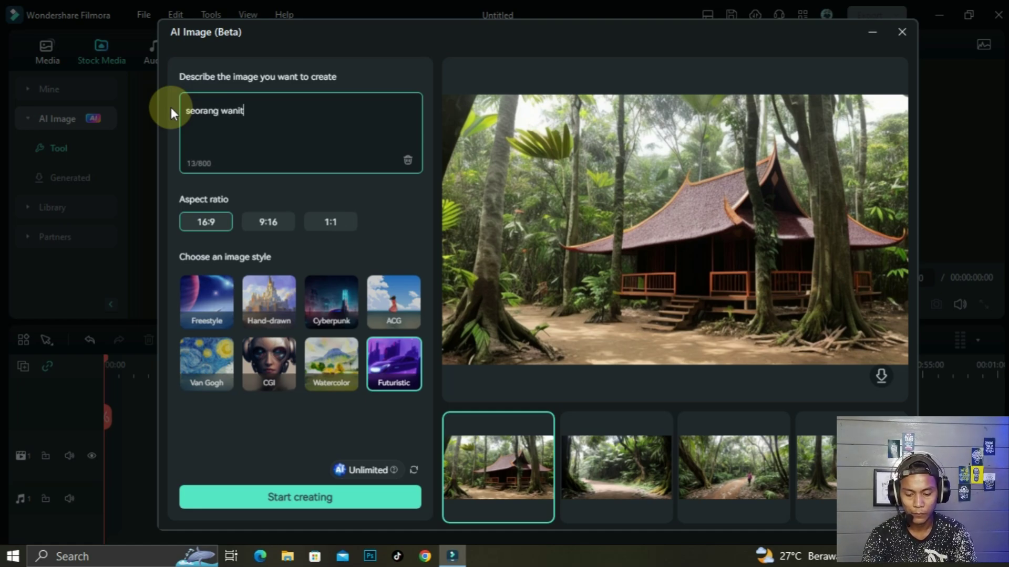
text(a sedan)
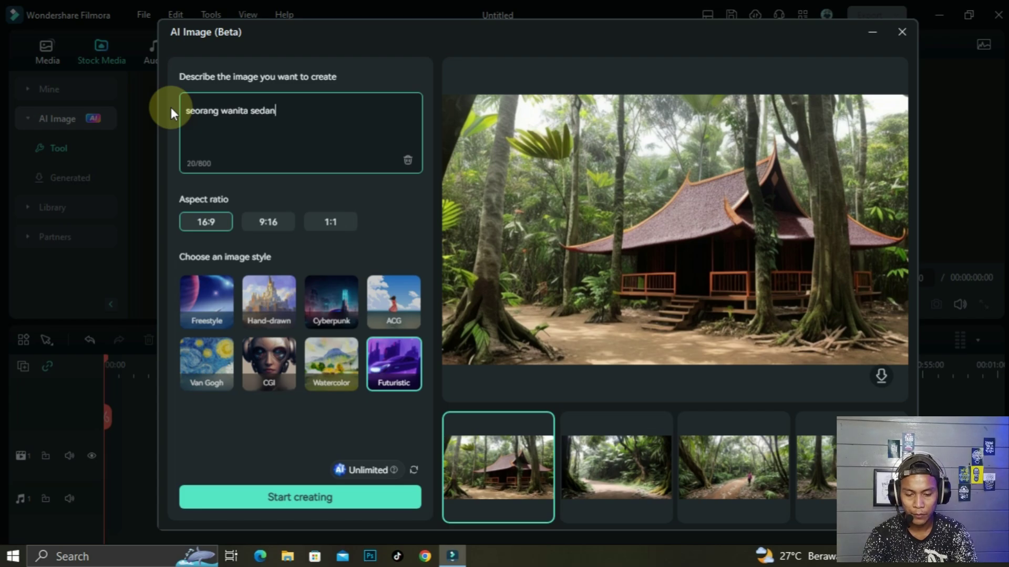
text(g mai)
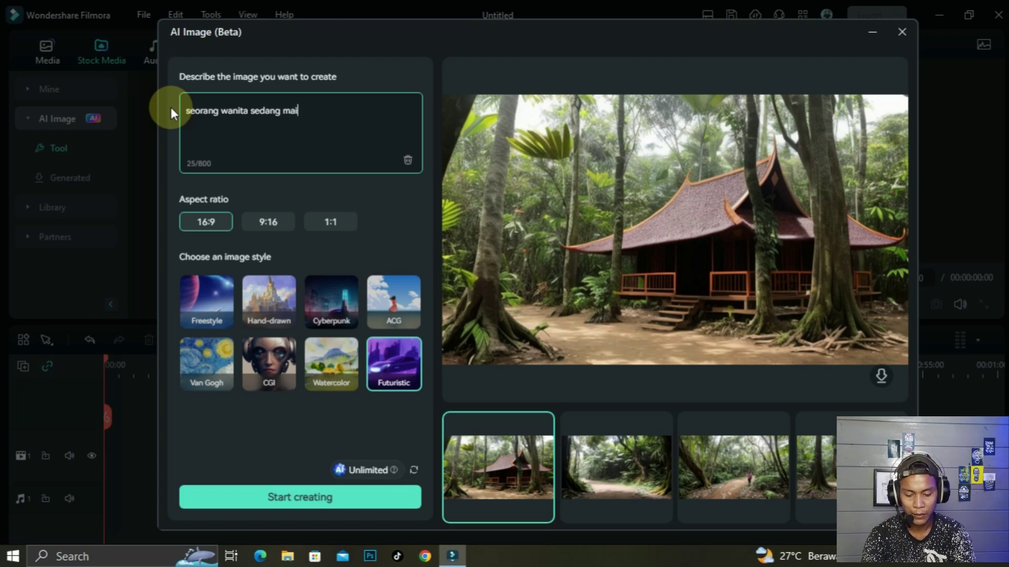
text(n gitar)
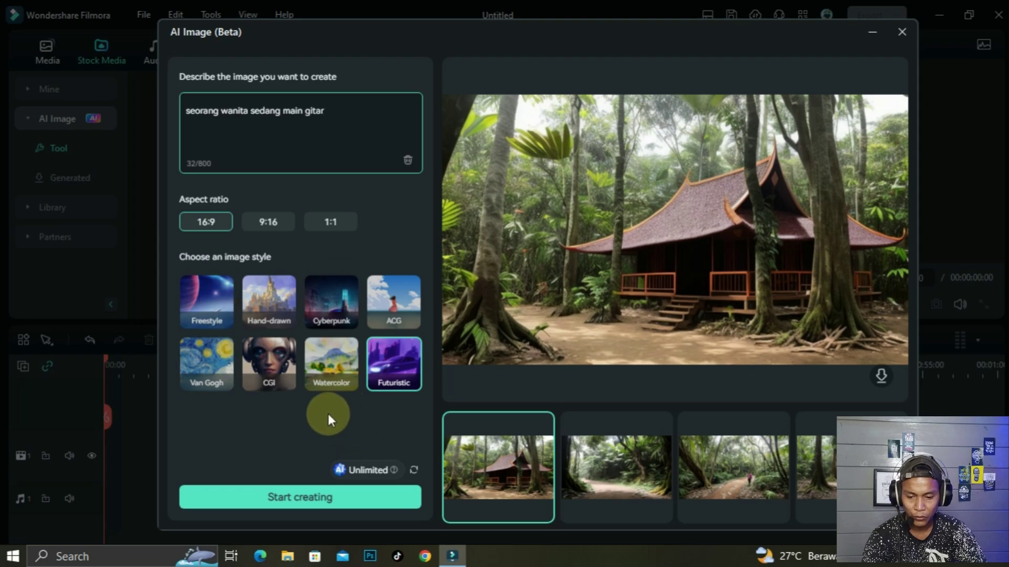
- Generate the guitar player images and compare the second, third and fourth results in the preview, ending on the fourth
click(301, 497)
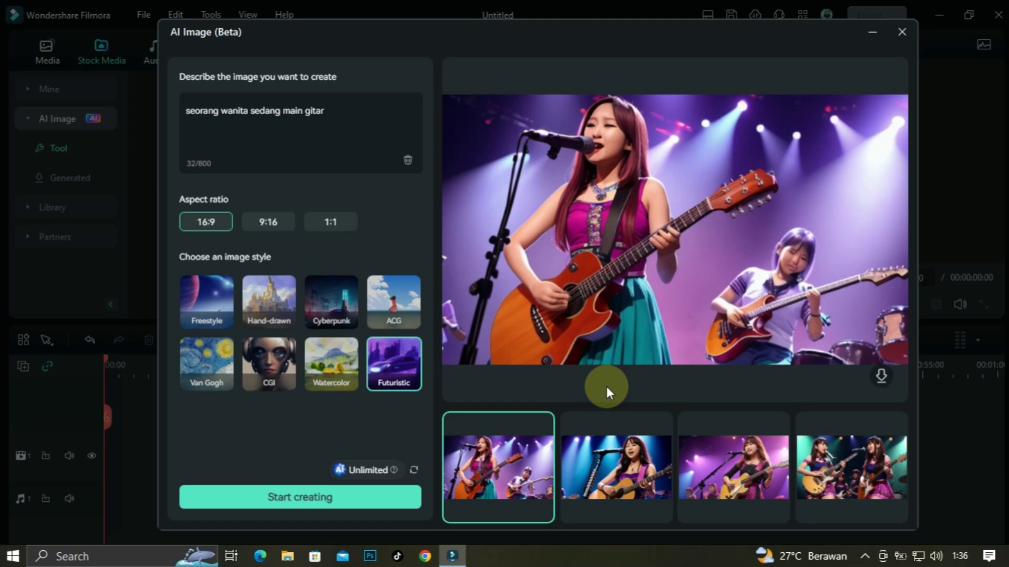
click(646, 454)
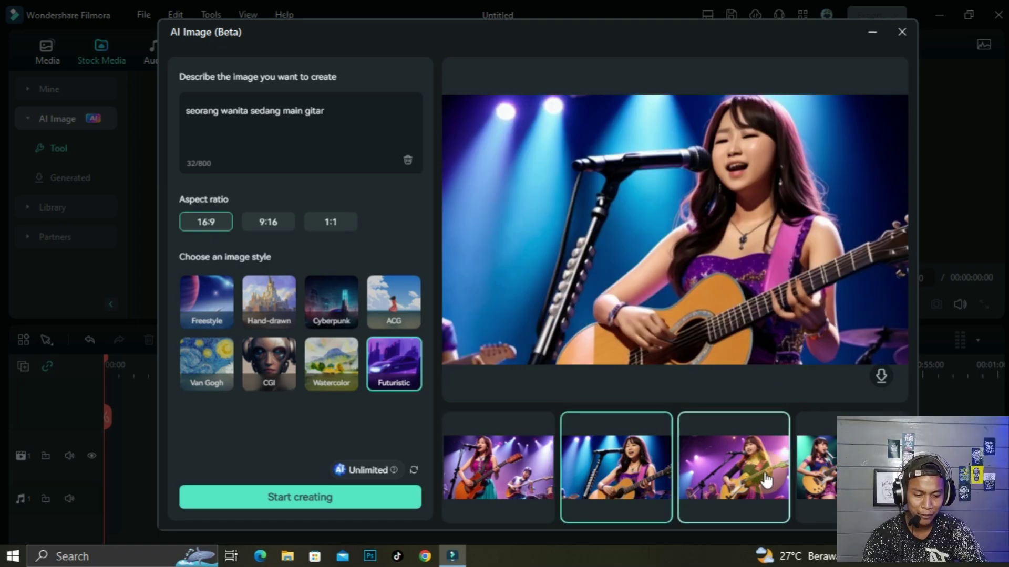
click(765, 480)
click(815, 470)
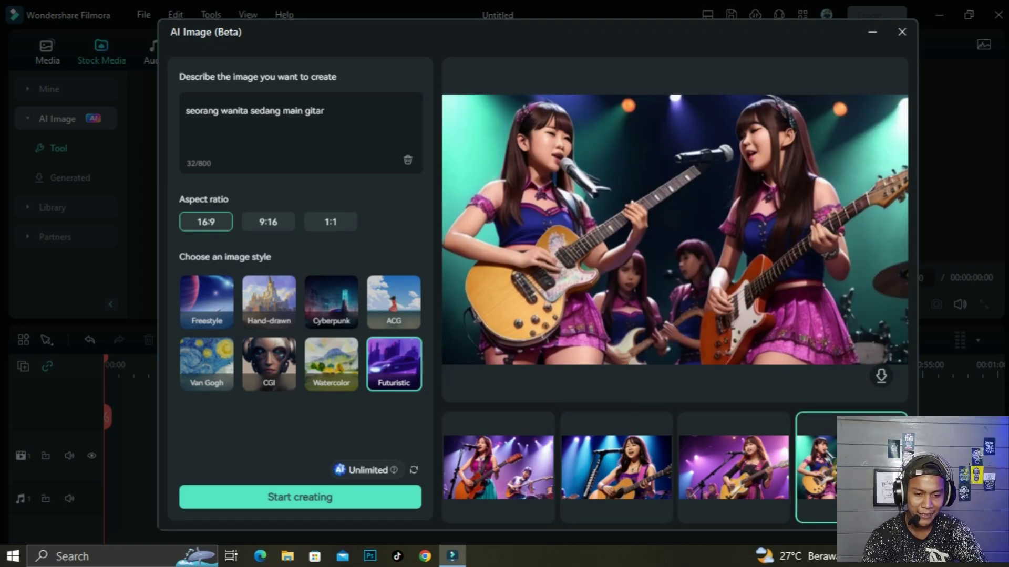
click(742, 475)
click(815, 467)
click(714, 458)
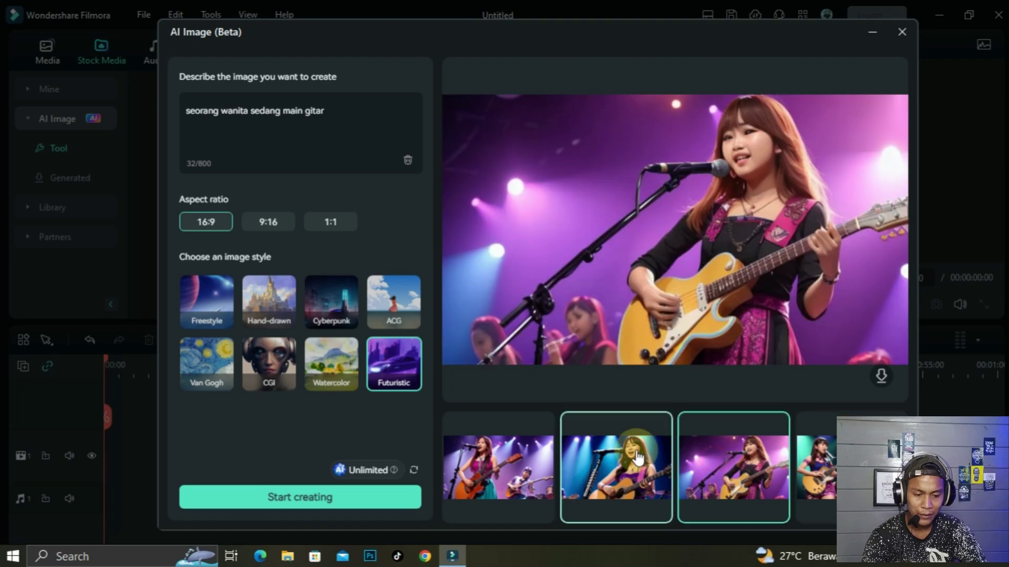
click(639, 460)
click(736, 467)
click(815, 468)
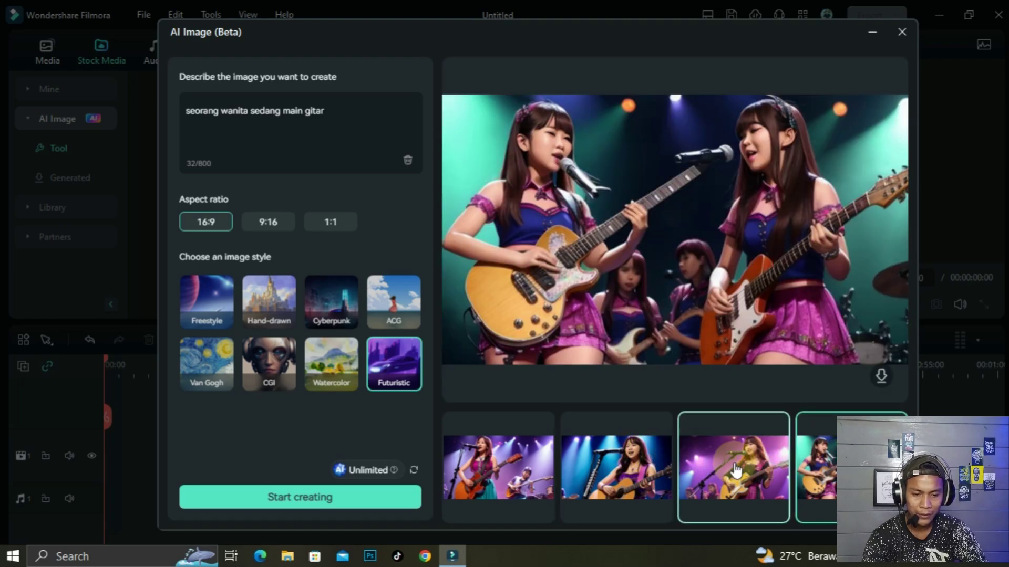
- Preview the second of the generated guitar player images
click(649, 462)
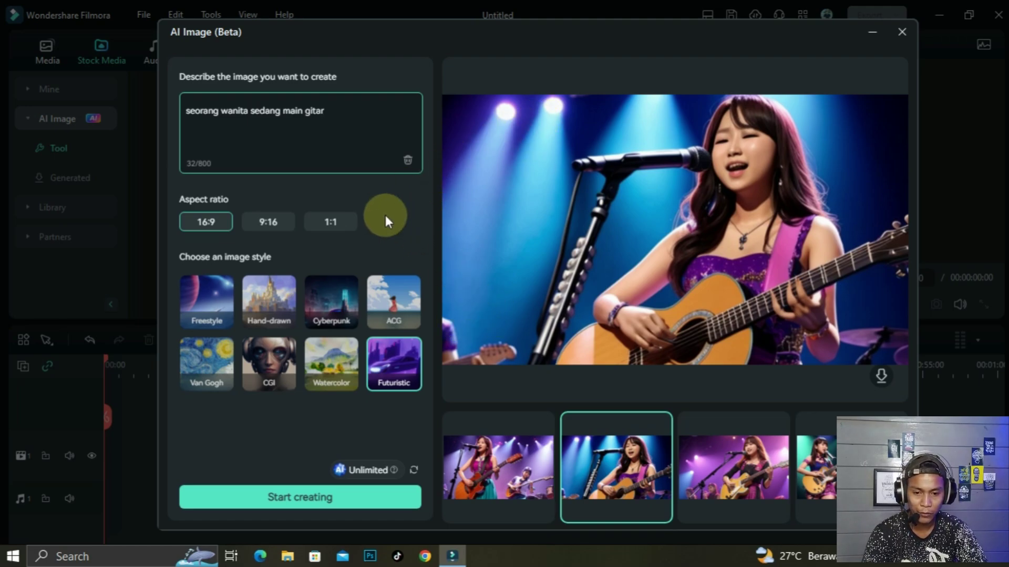
drag(574, 54, 563, 51)
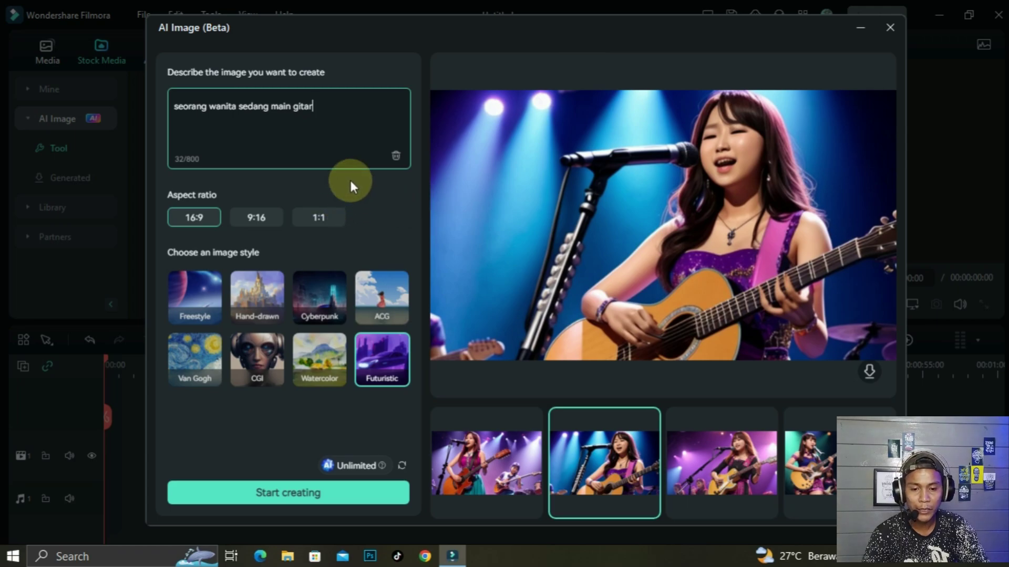
mouse_move(517, 25)
mouse_down()
mouse_move(490, 35)
mouse_move(522, 24)
mouse_up()
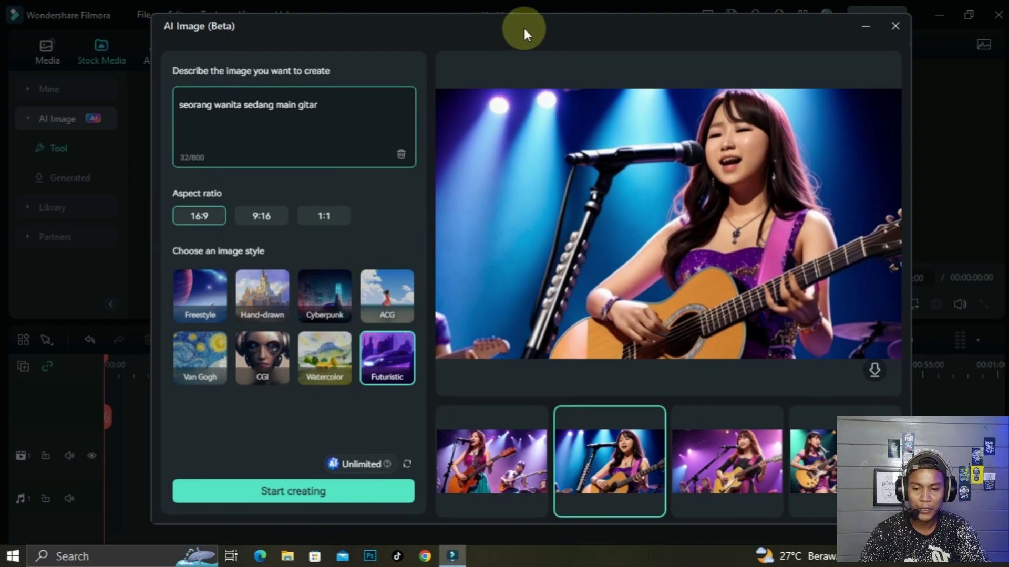
mouse_move(524, 31)
mouse_down()
mouse_move(500, 39)
mouse_move(528, 33)
mouse_move(513, 30)
mouse_move(523, 25)
mouse_move(515, 18)
mouse_move(513, 34)
mouse_up()
- Replace the image description with "wanita main gitar dengan latar belakang hutan" and generate the images
double_click(351, 119)
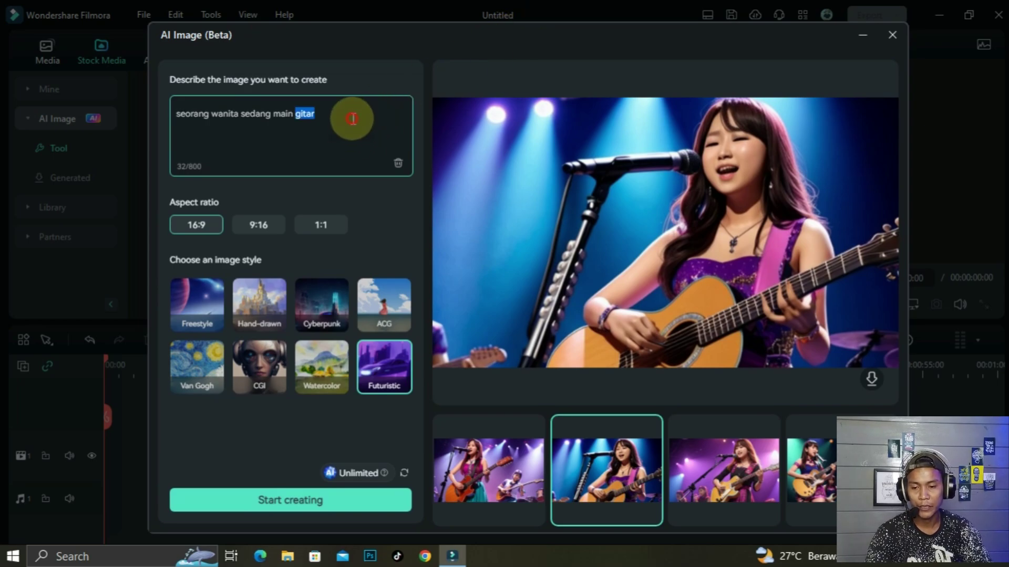
drag(353, 118, 168, 117)
key(BackSpace)
text(w)
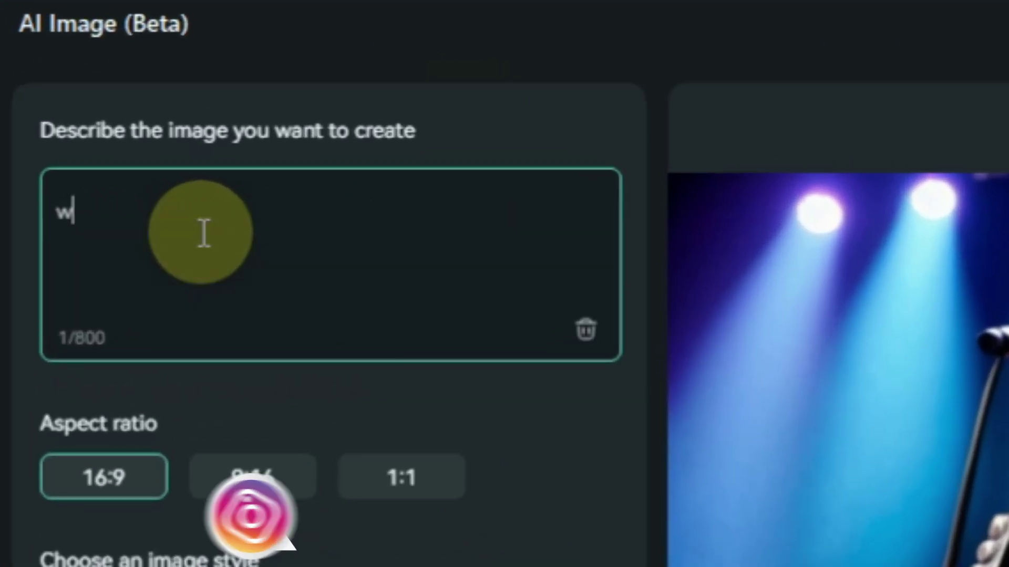
text(anita m)
text(ain)
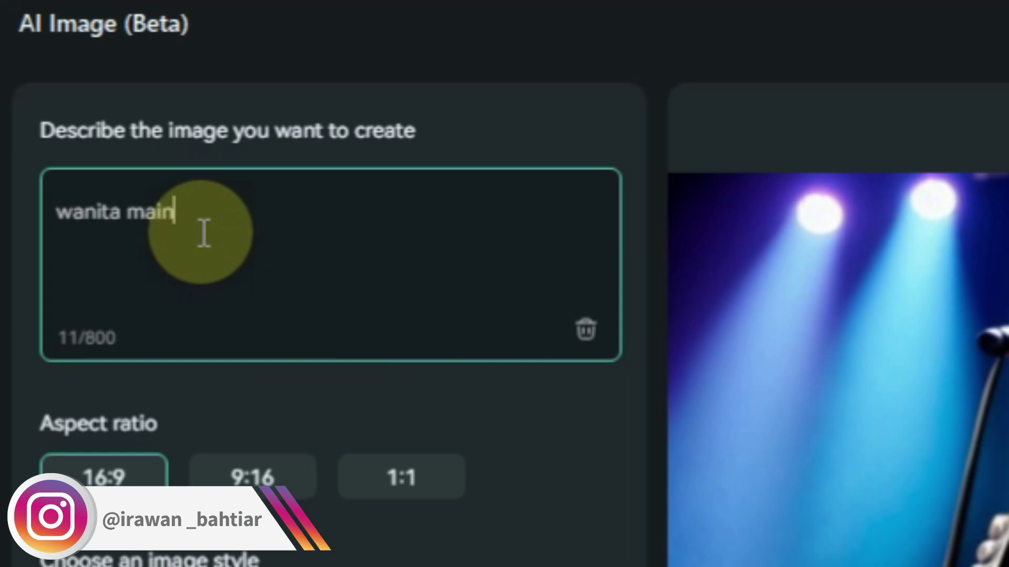
text( gitar dengan)
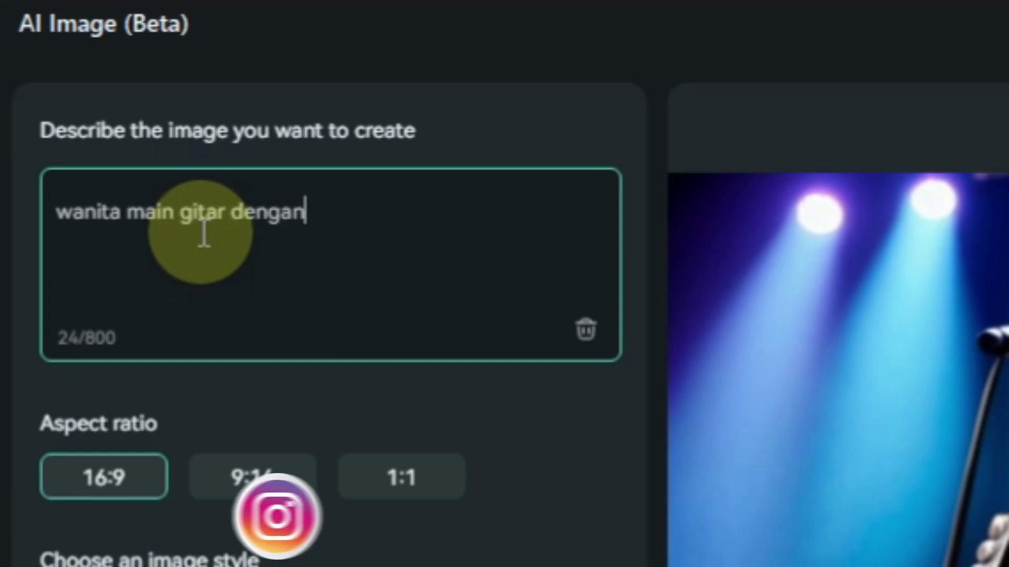
text( latar belakan)
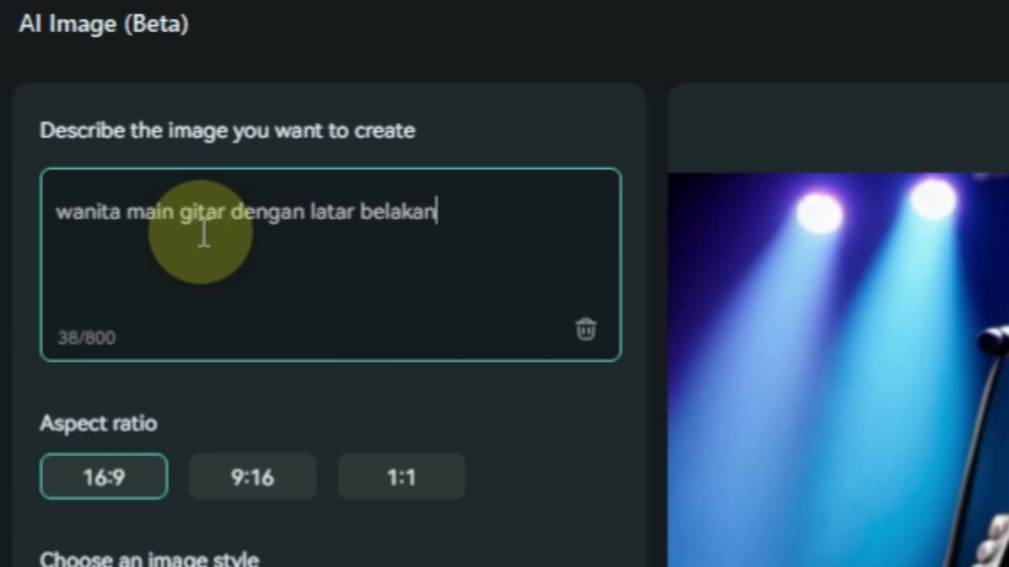
text(g hutan)
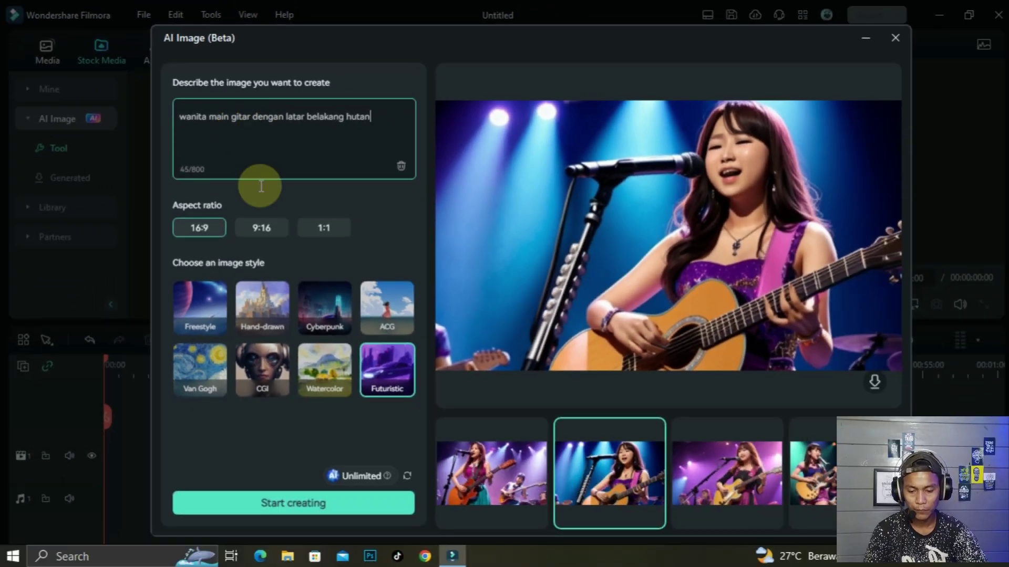
click(301, 505)
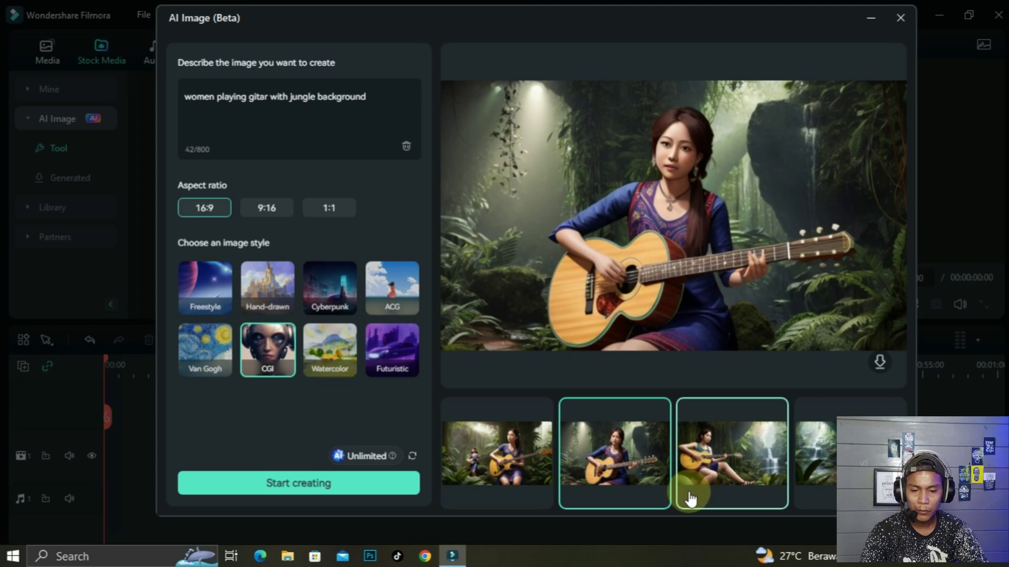
- Download the third image of the woman playing guitar by the jungle waterfall and close the AI Image tool
mouse_move(565, 17)
mouse_down()
mouse_move(534, 26)
mouse_move(585, 27)
mouse_move(550, 21)
mouse_up()
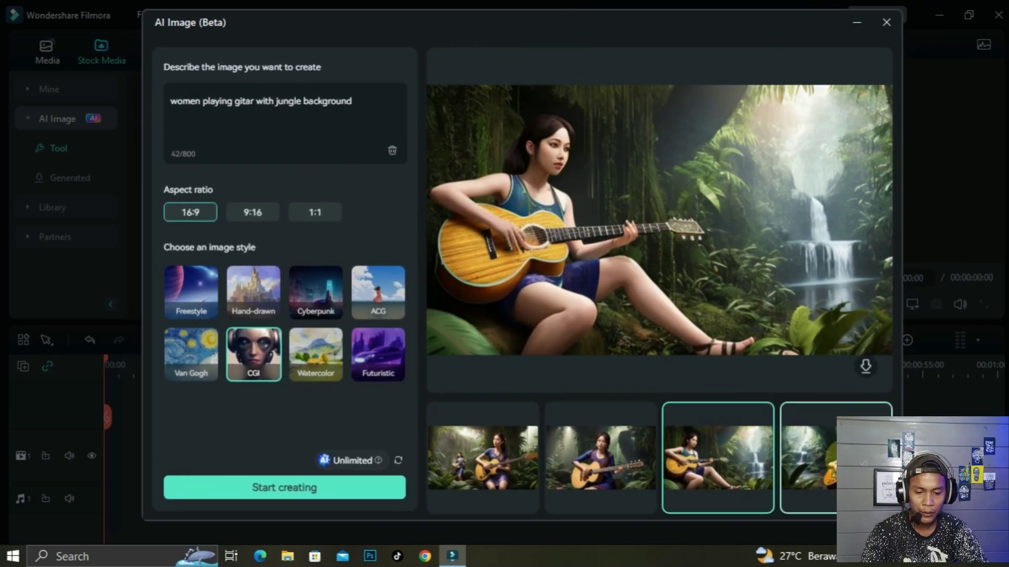
click(727, 467)
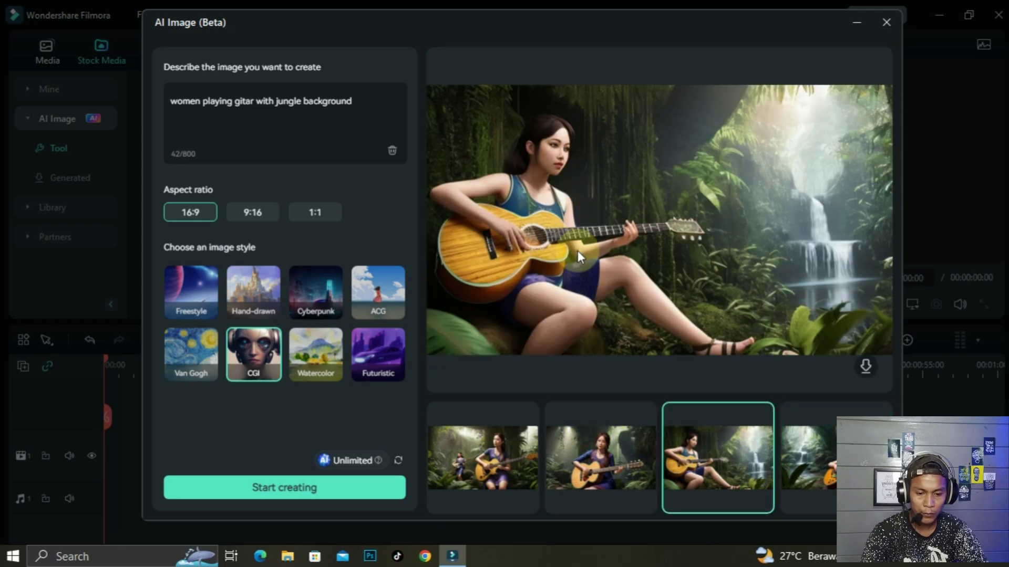
click(864, 368)
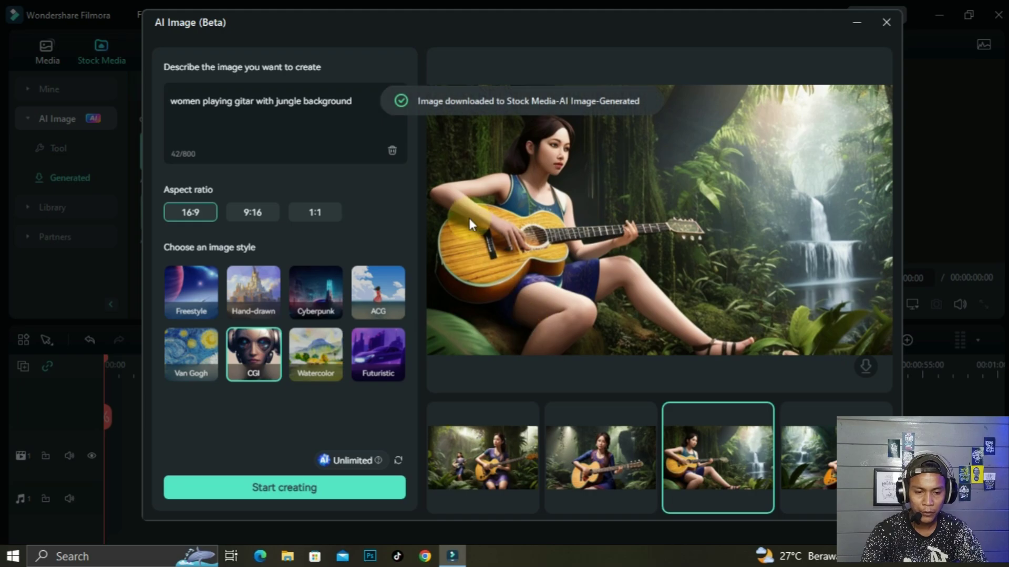
click(885, 22)
click(597, 280)
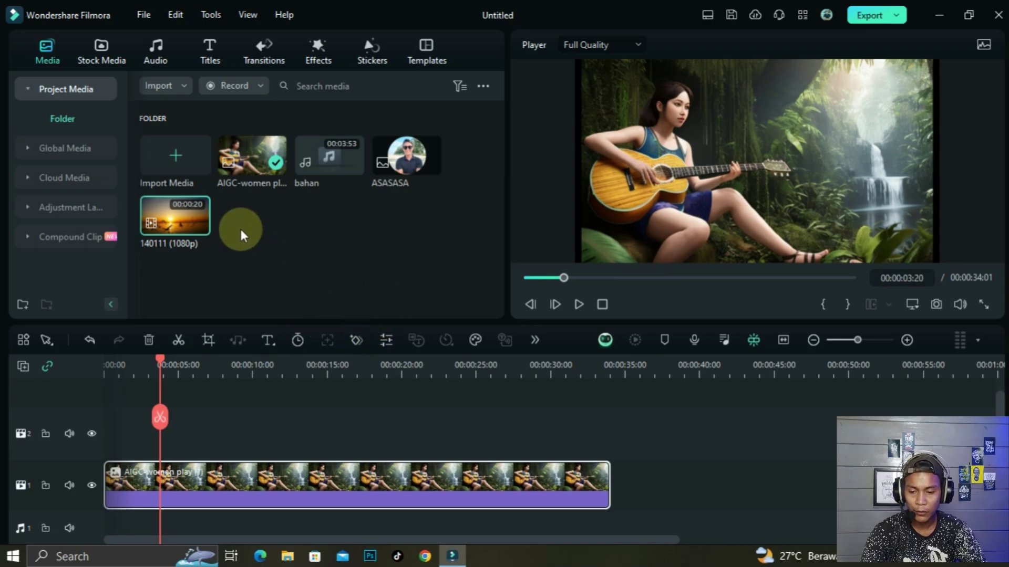
drag(178, 222, 205, 452)
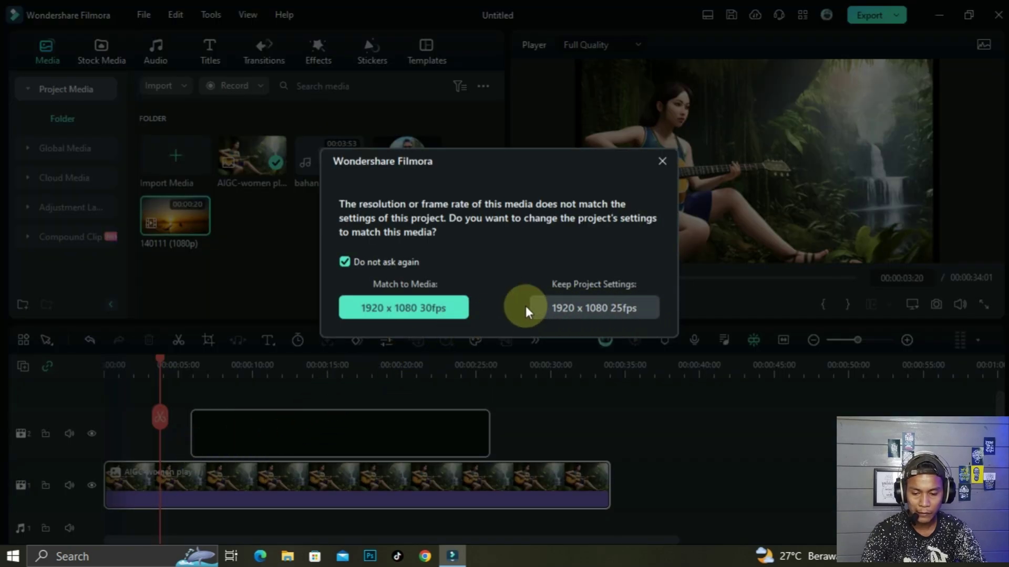
click(597, 308)
click(282, 369)
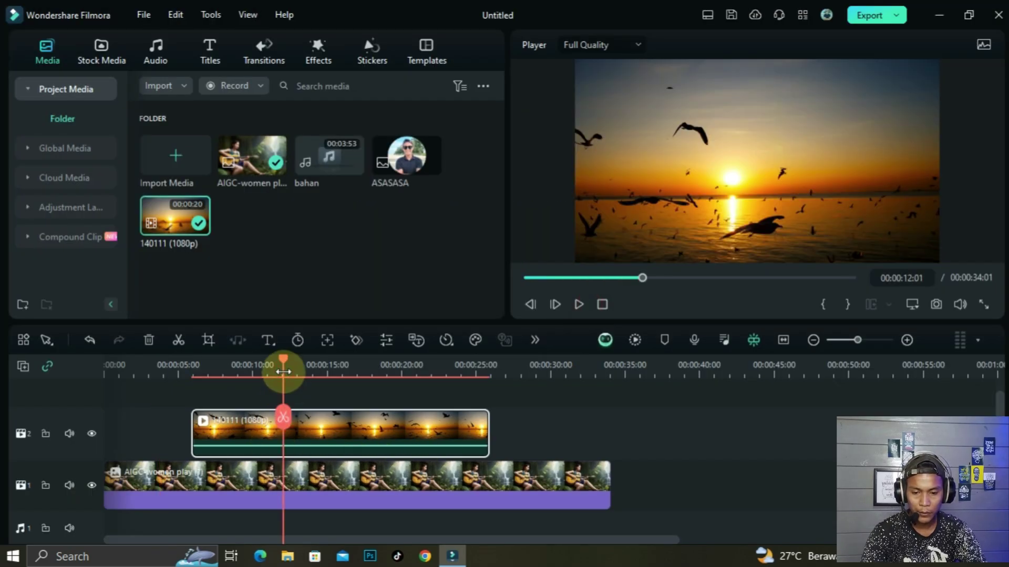
- Scale the sunset video down to 55.24% over the guitarist image
double_click(342, 439)
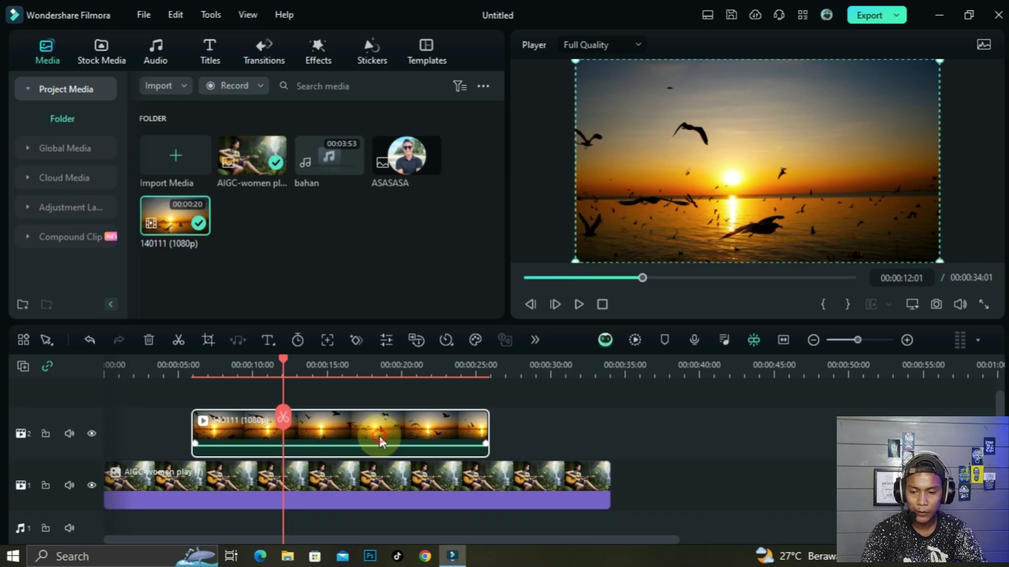
drag(147, 157, 109, 167)
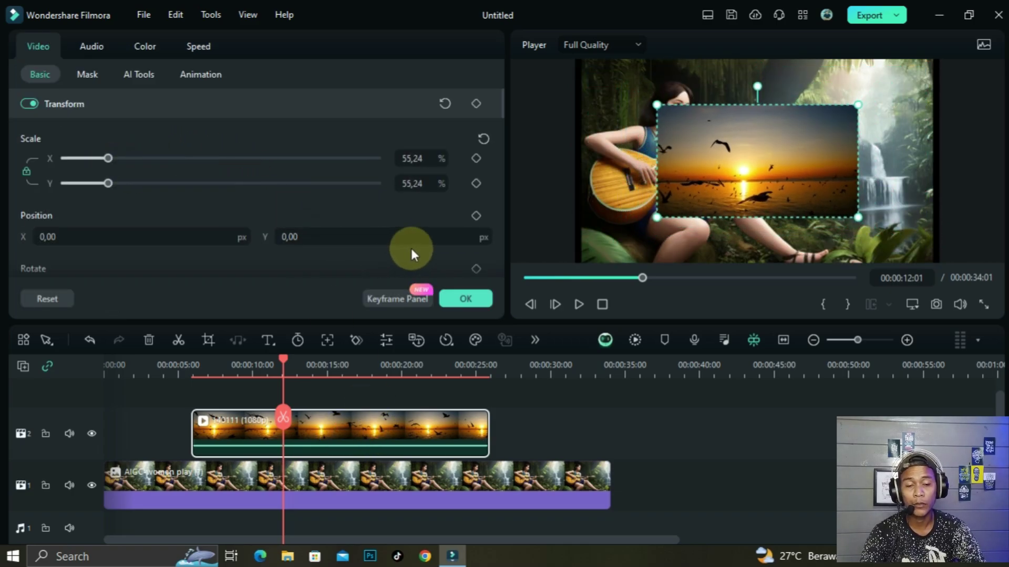
click(466, 298)
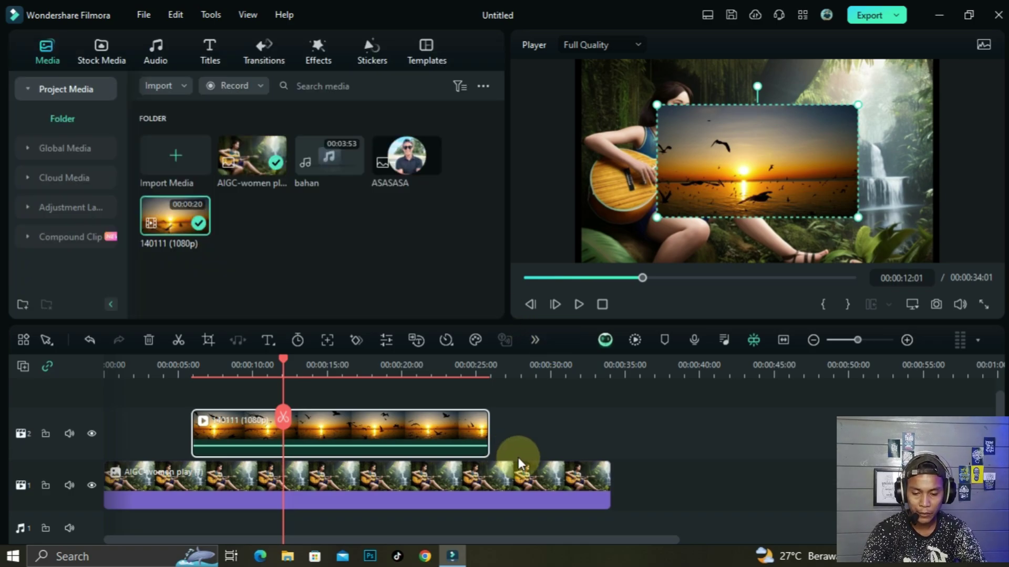
- Delete the sunset video clip from the second video track
click(478, 484)
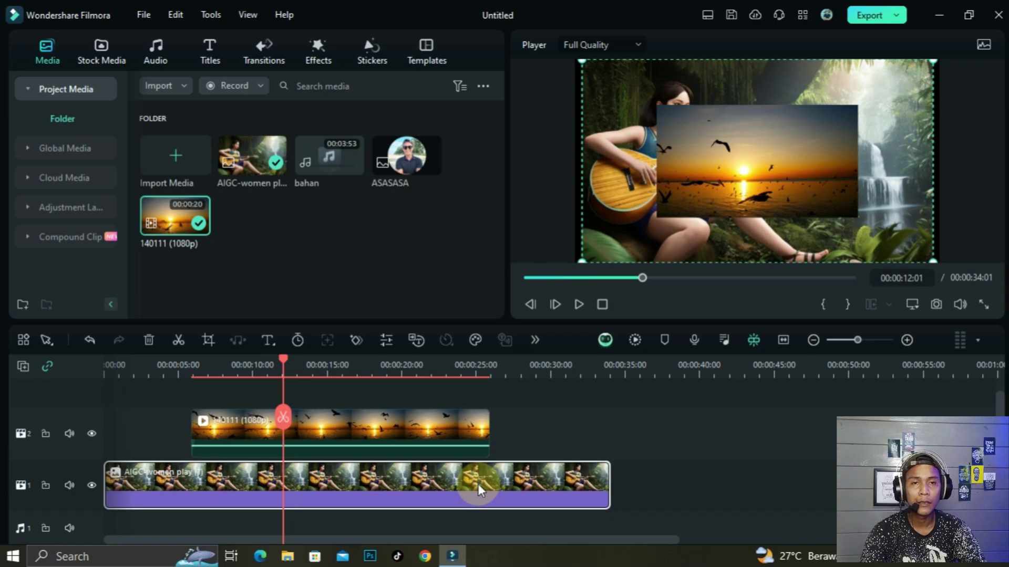
click(424, 435)
key(Delete)
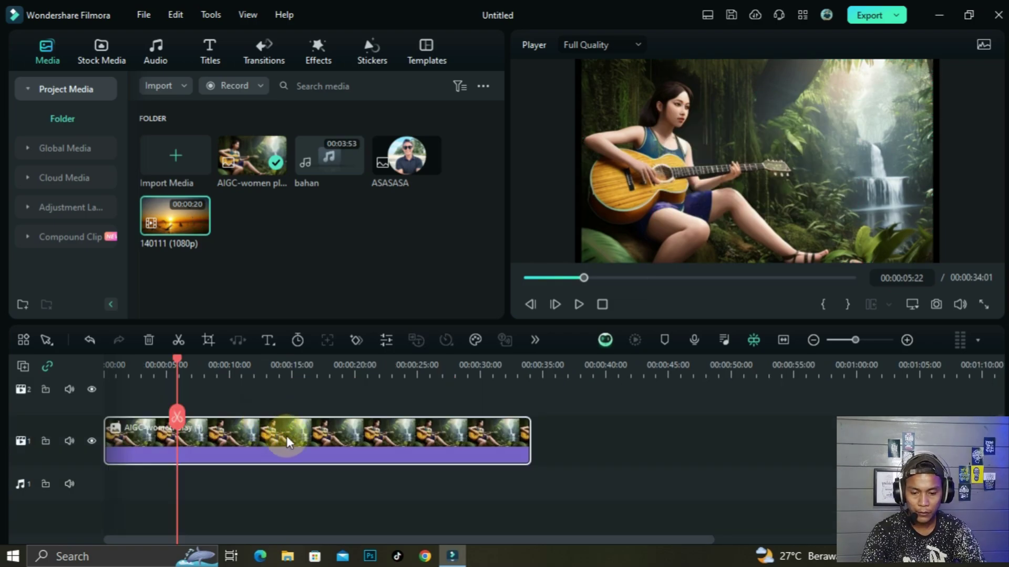
- Crop the guitarist image clip to fit the project frame
right_click(367, 439)
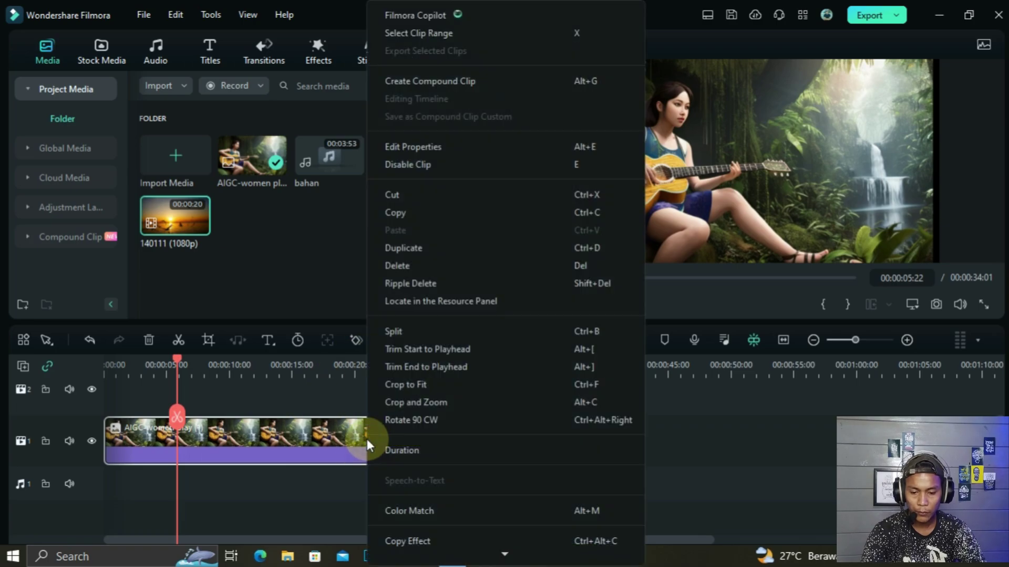
click(412, 390)
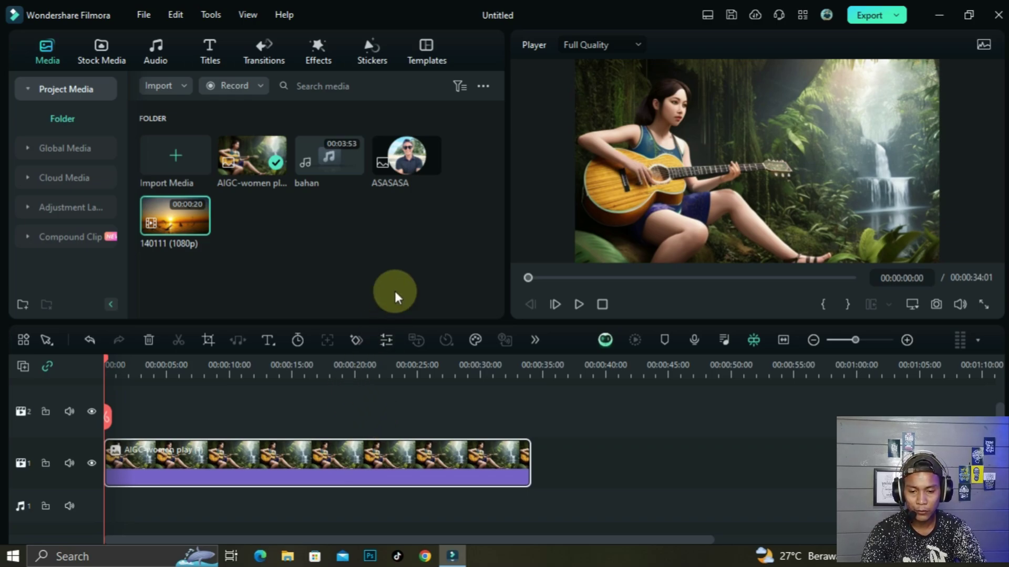
click(328, 234)
- Add the bahan audio to the first audio track and cut it down to a section of about 22 seconds
drag(327, 159, 379, 508)
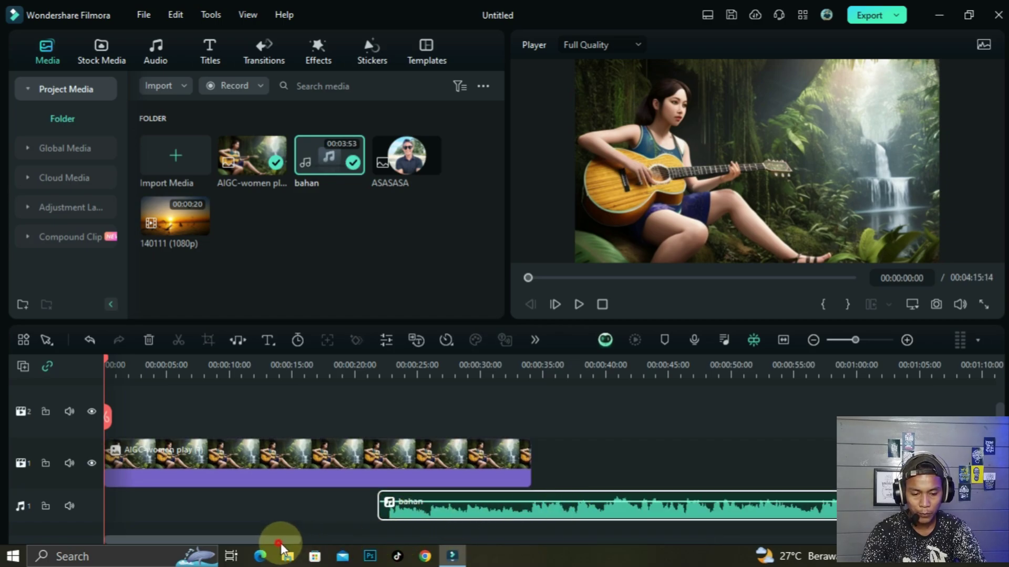
scroll(736, 418, down, 2)
scroll(595, 376, right, 5)
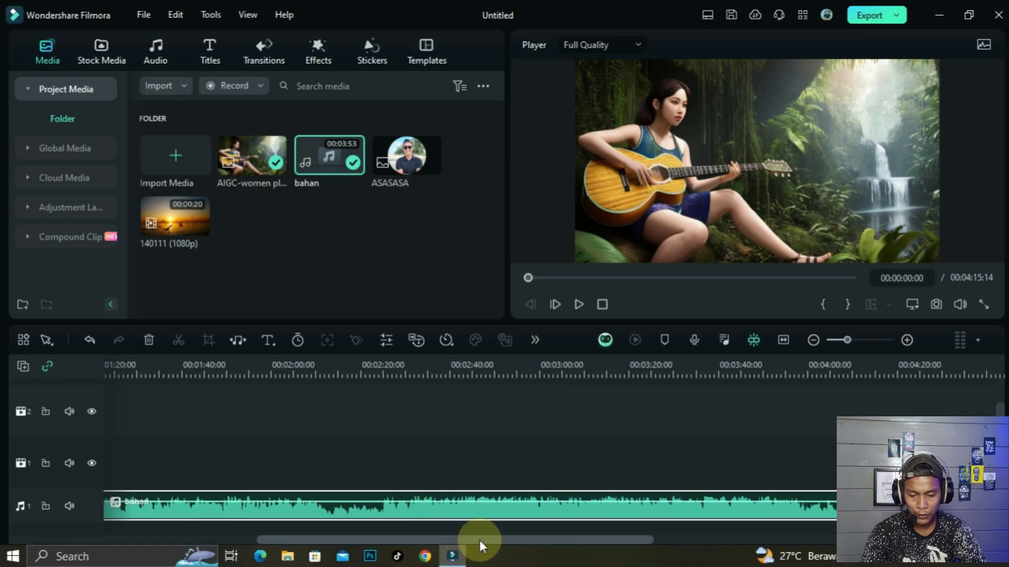
drag(480, 545, 404, 544)
drag(296, 394, 392, 466)
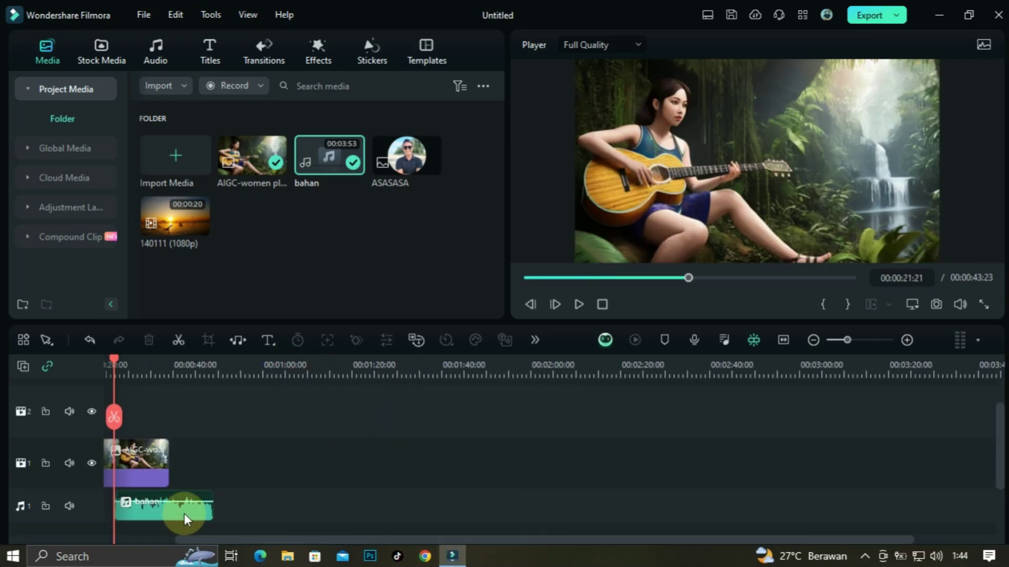
- Move the bahan audio clip to the start of the timeline and trim the image clip to the audio's end
drag(185, 519, 175, 518)
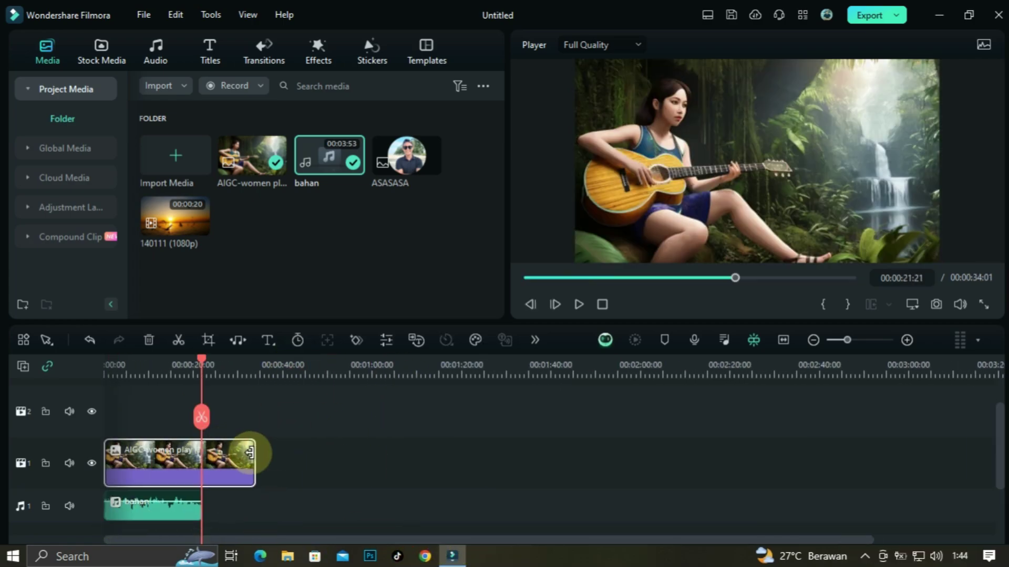
drag(248, 451, 201, 474)
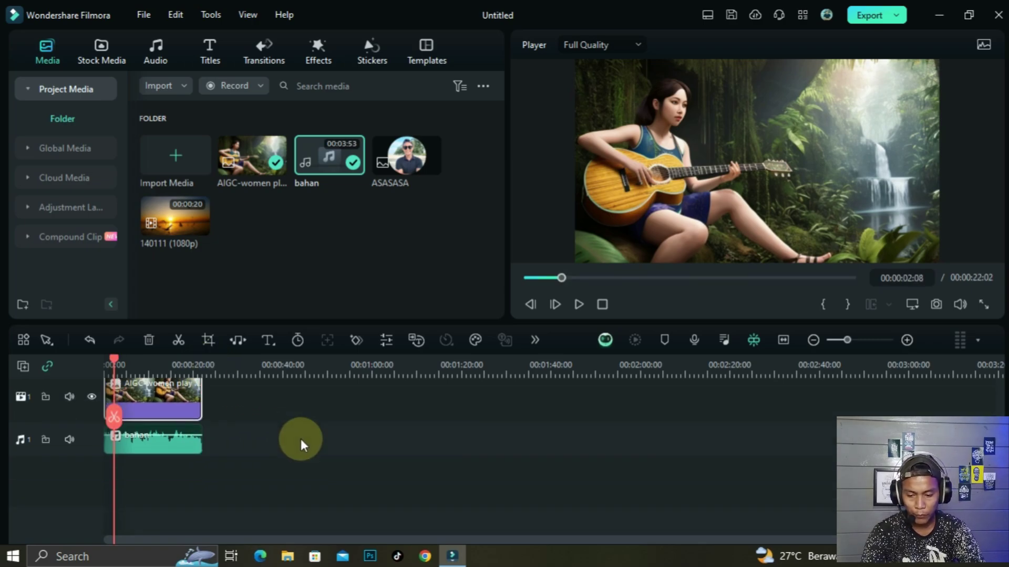
- Separate the bahan audio clip into voice and background tracks with AI Vocal Remover
click(143, 443)
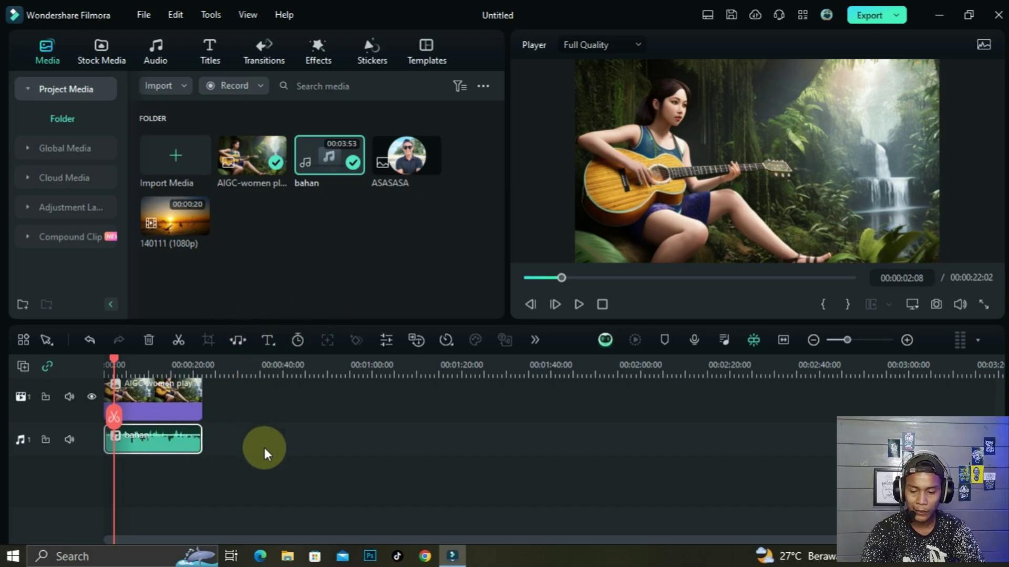
right_click(150, 441)
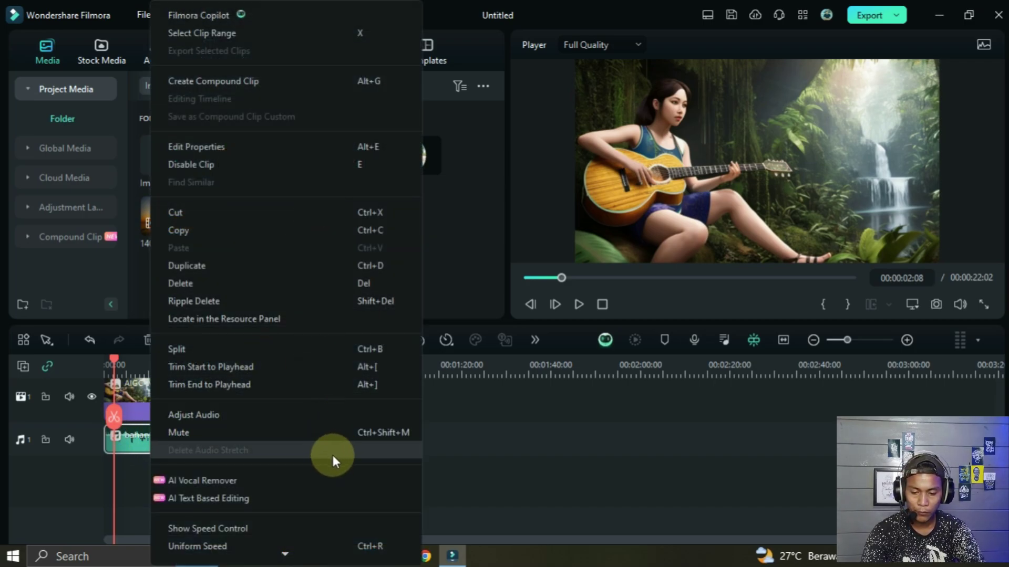
click(270, 480)
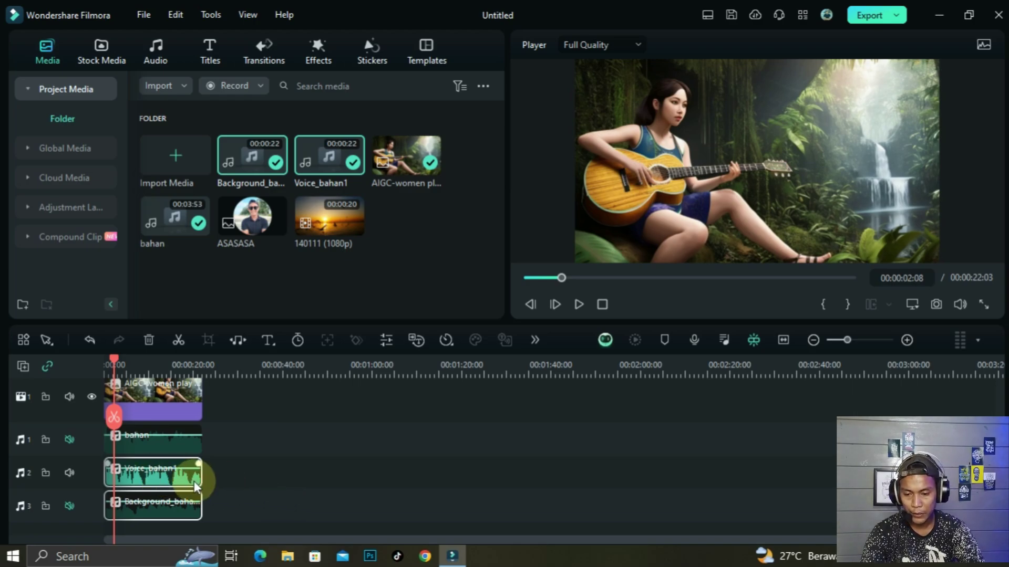
- Play the timeline from the start to listen to the separated voice track, and park the playhead at about 8 seconds
drag(114, 360, 90, 361)
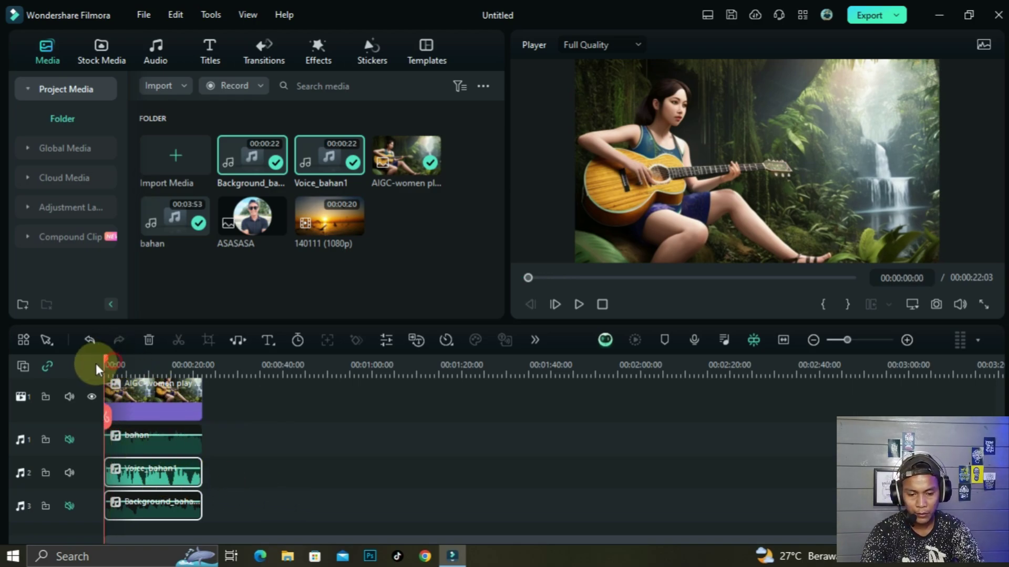
click(579, 304)
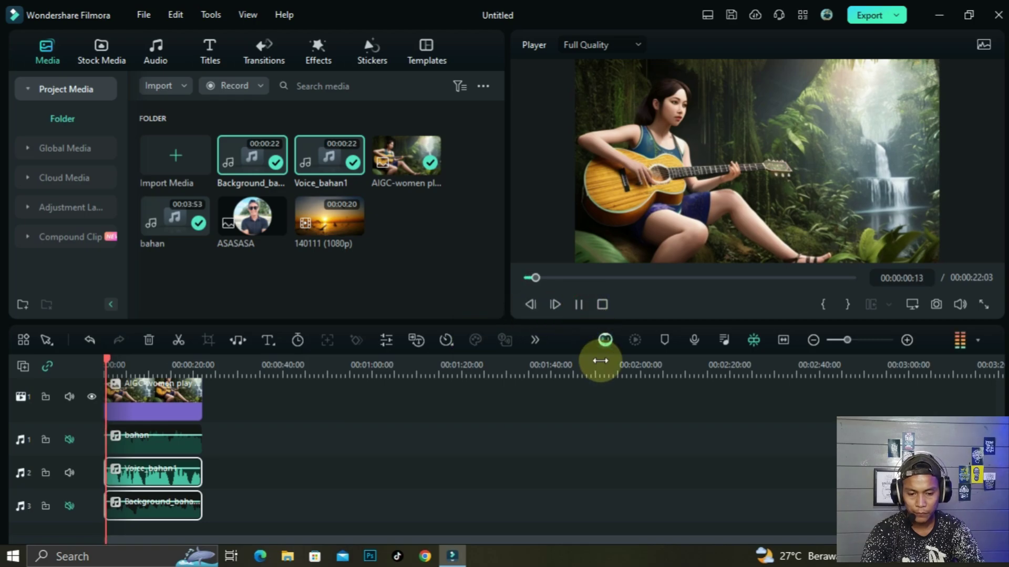
click(579, 305)
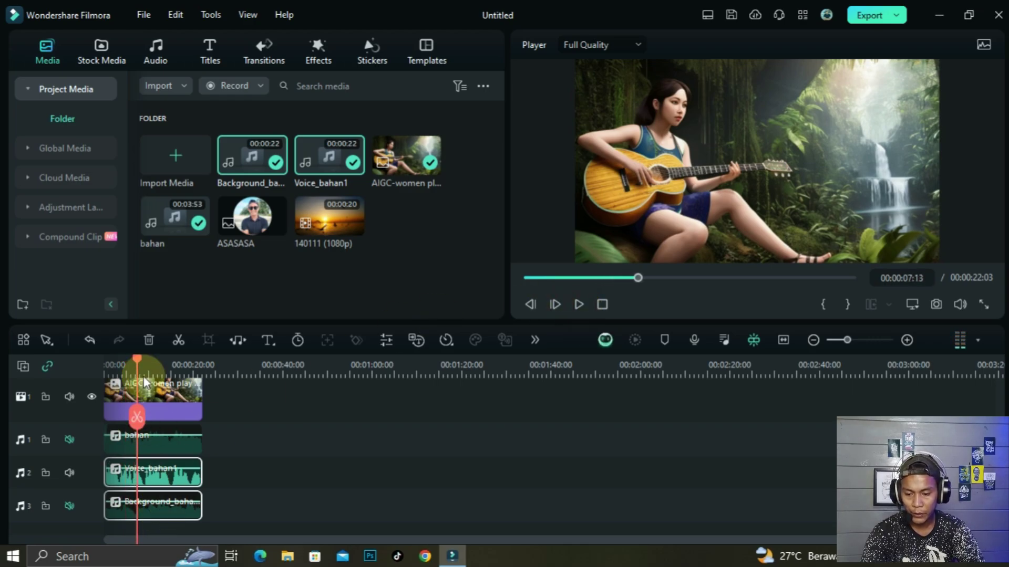
mouse_move(136, 361)
mouse_down()
mouse_move(101, 367)
mouse_move(143, 371)
mouse_up()
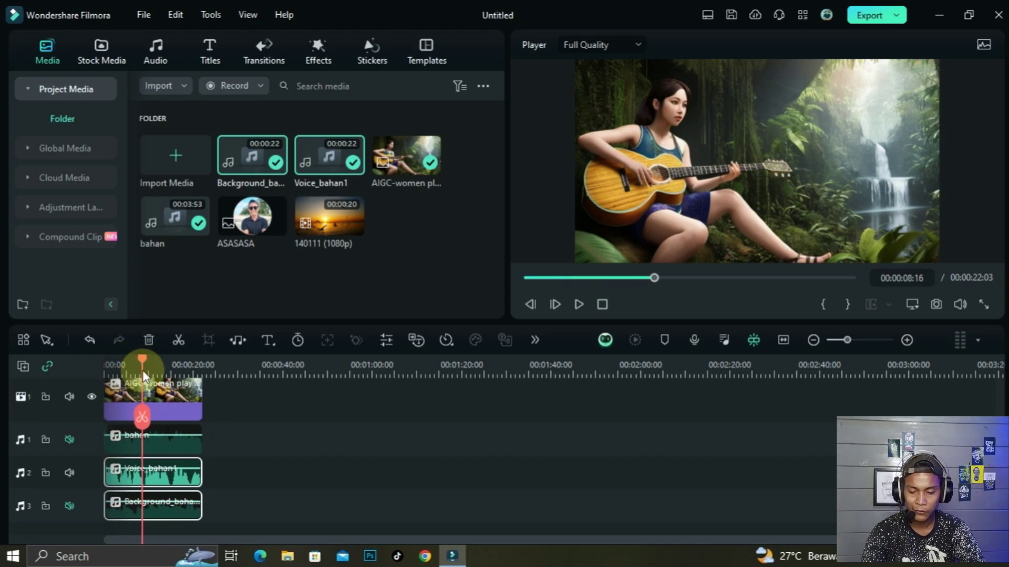
- Transcribe the Voice_bahan1 clip with Speech-to-Text in Indonesian, using clip selection, SRT output and auto-match
drag(143, 372, 95, 361)
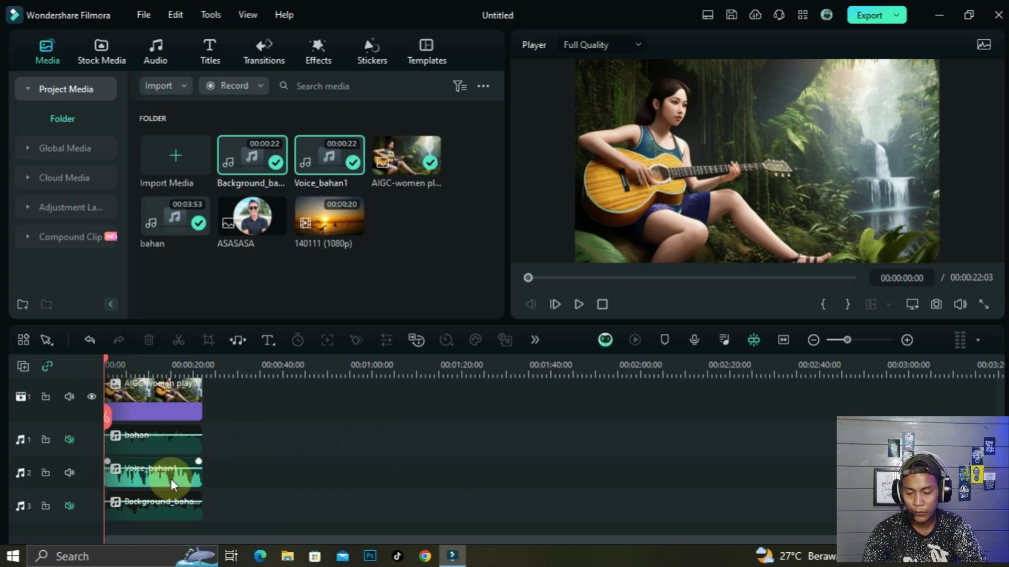
click(138, 475)
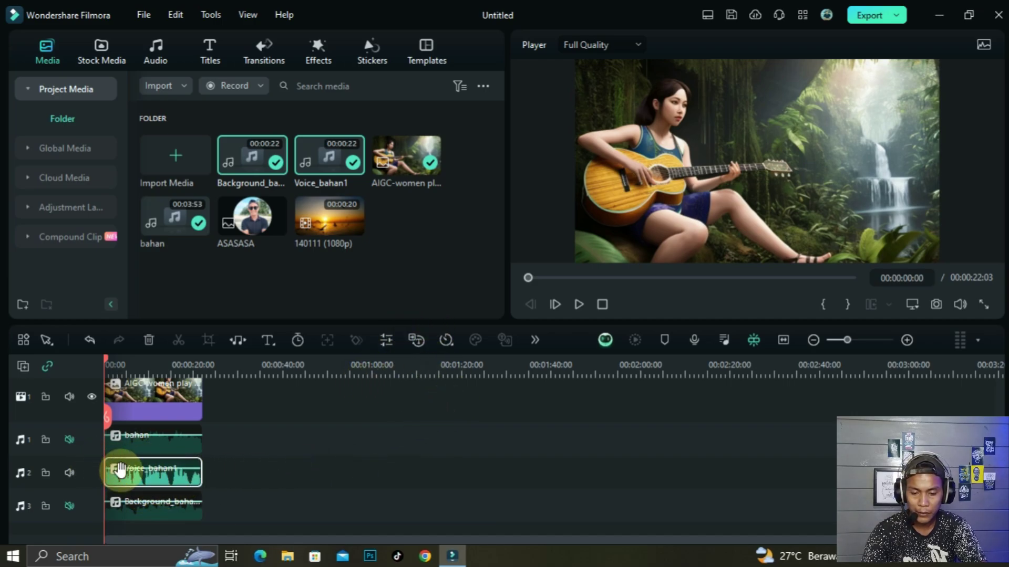
click(418, 339)
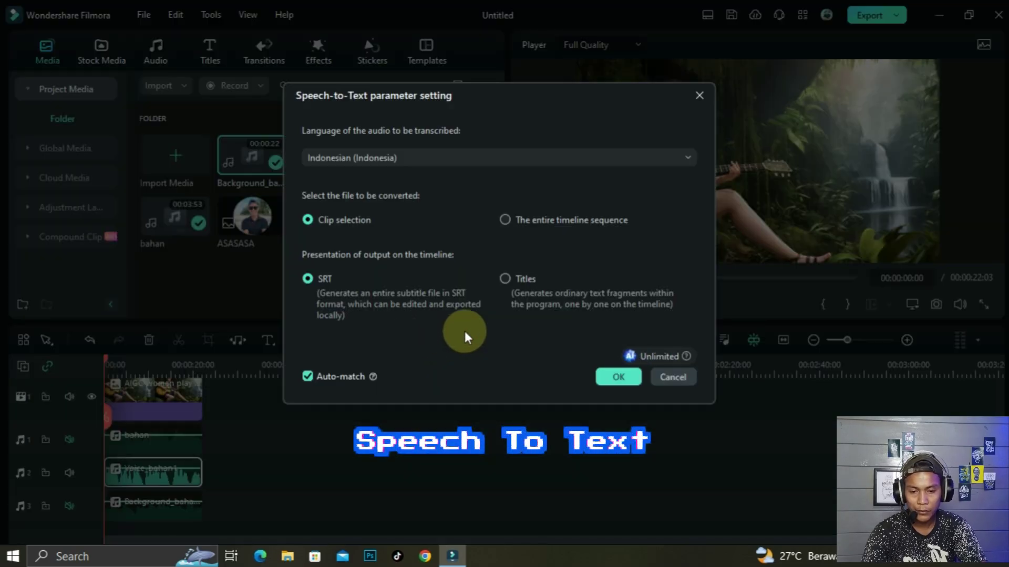
drag(536, 98, 547, 90)
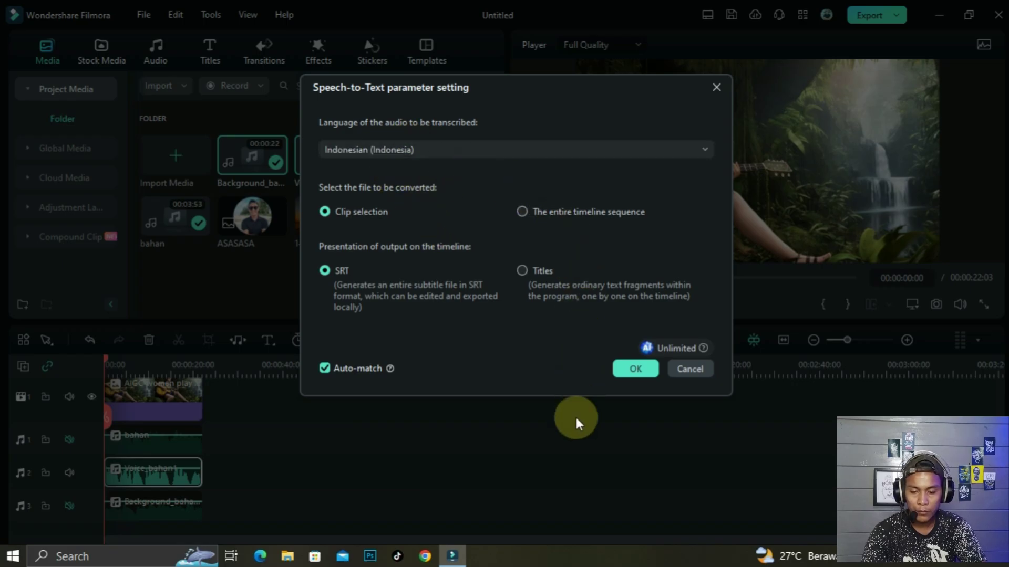
click(637, 368)
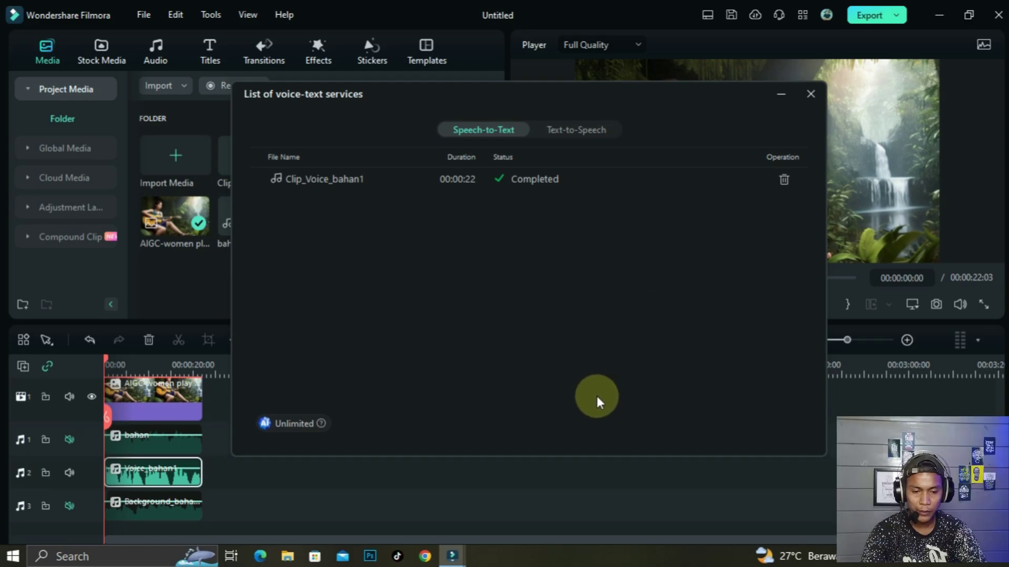
click(811, 94)
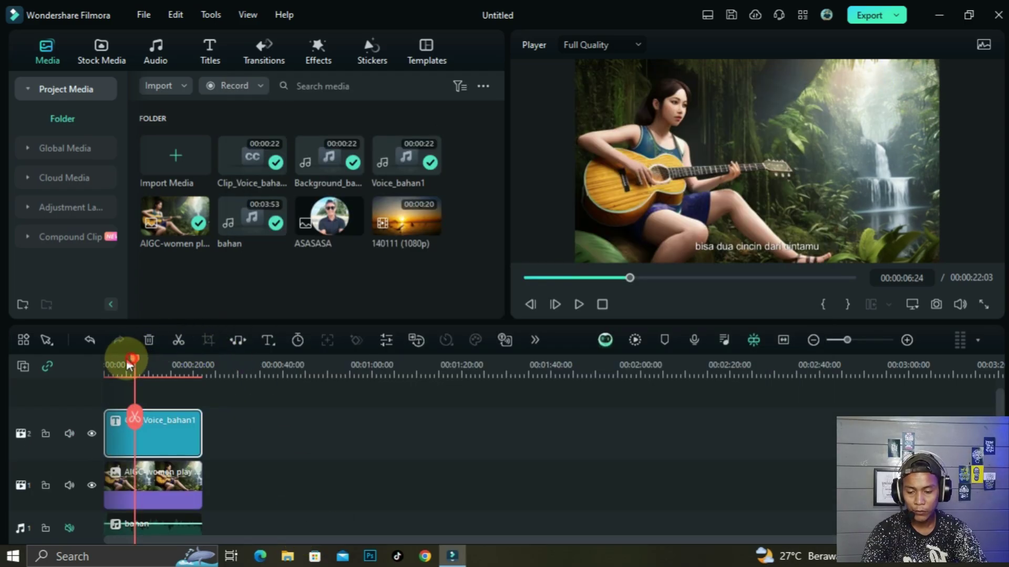
- Scrub through the generated subtitles, open the subtitle clip for editing and go to the line "hatimu dari cintamu dan aku Berbagi Kasih"
click(112, 361)
drag(111, 360, 132, 360)
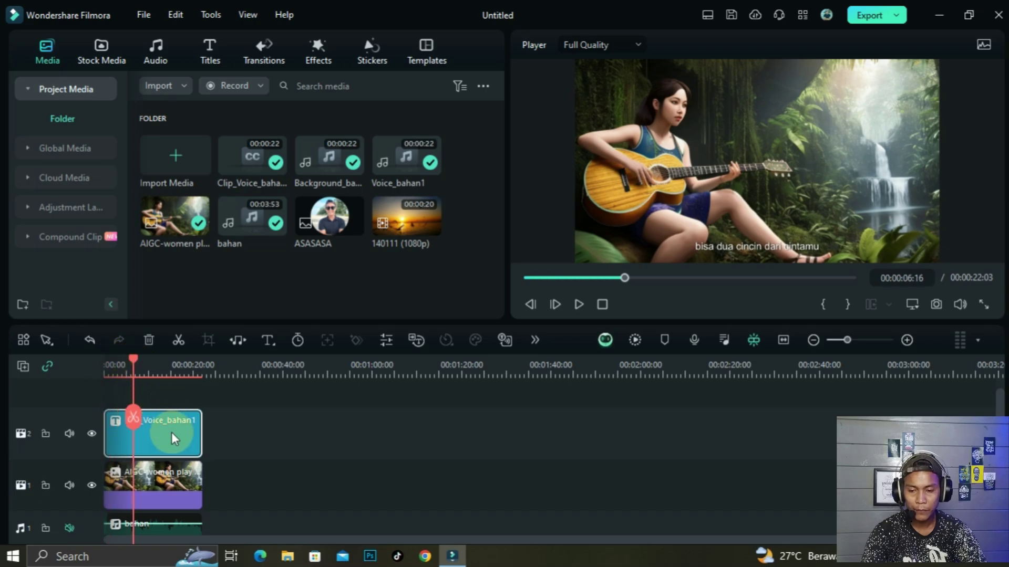
double_click(171, 432)
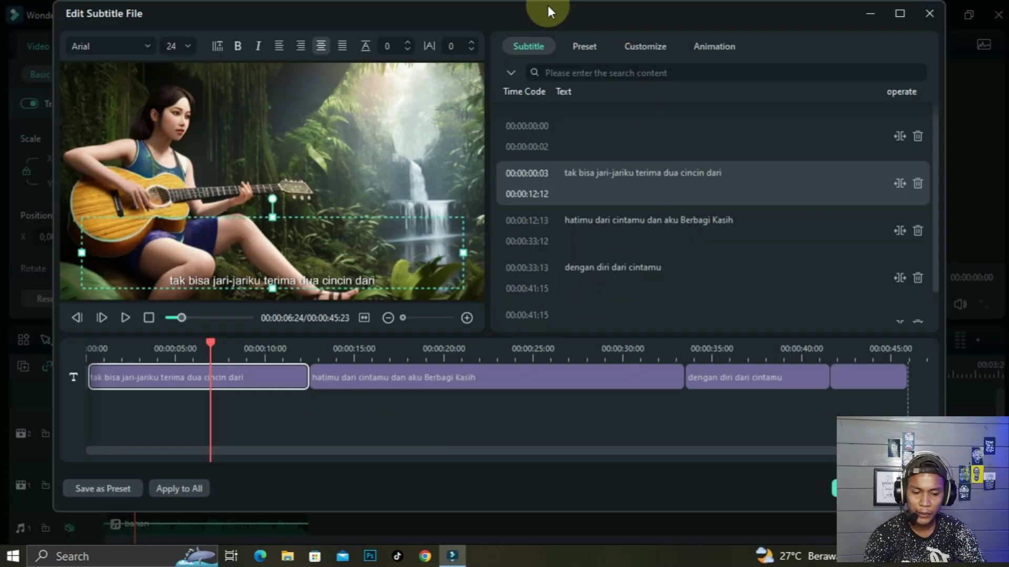
drag(490, 14, 516, 36)
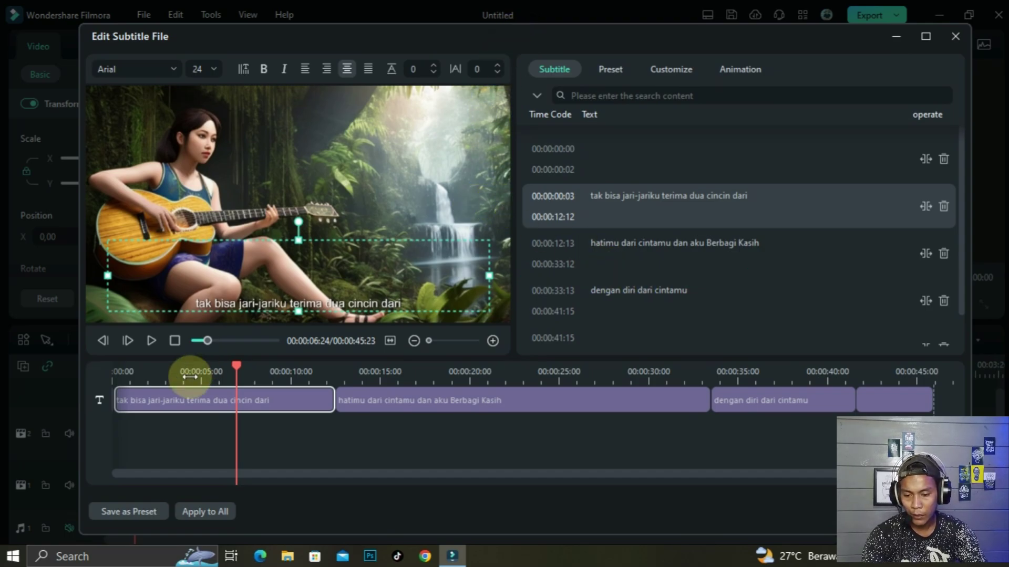
click(124, 369)
drag(124, 371, 405, 384)
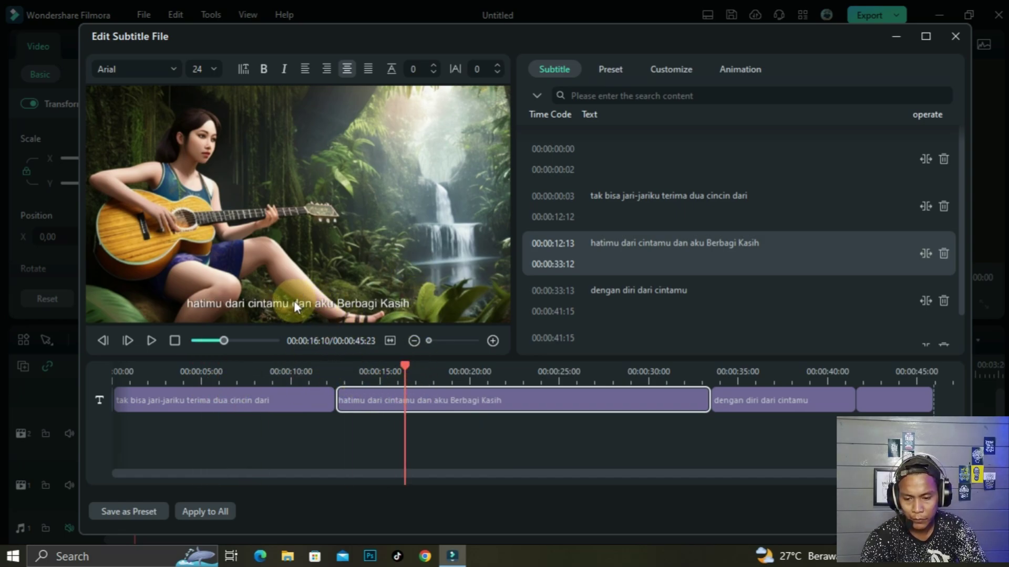
- Set the subtitle font to BubbleGum and move the text up to just above the image's lower edge
drag(296, 307, 296, 246)
click(171, 70)
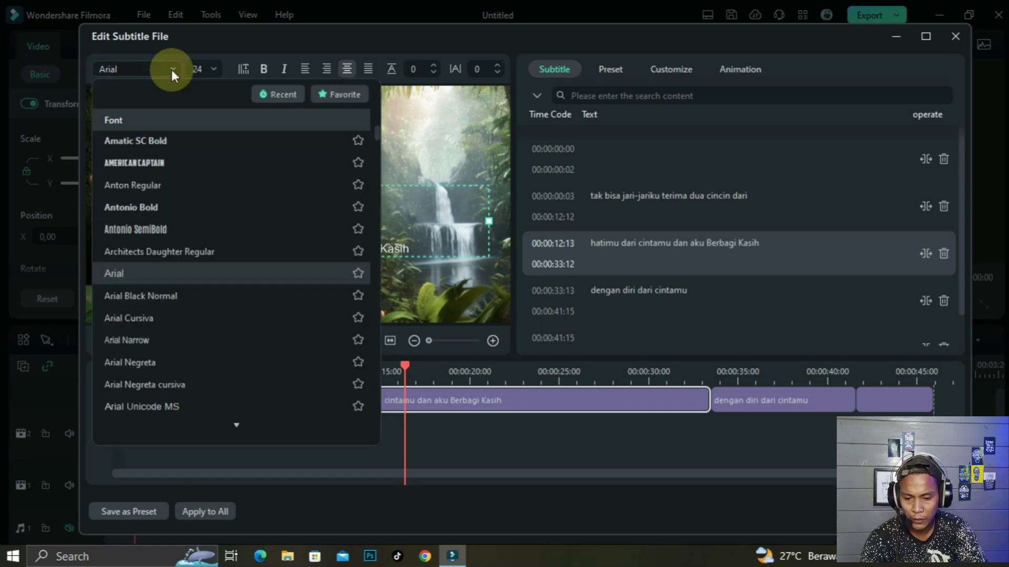
scroll(142, 311, down, 3)
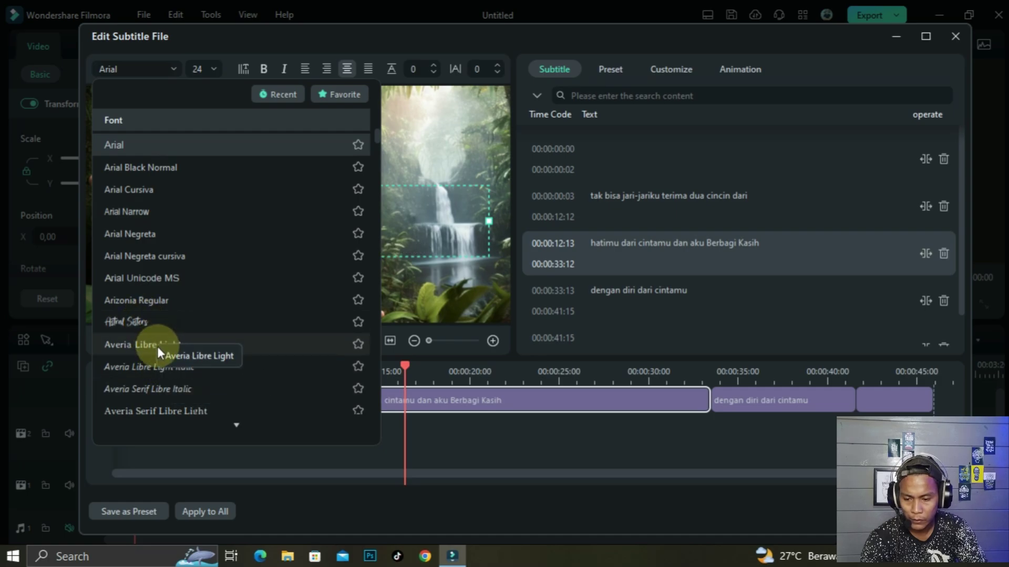
scroll(162, 382, down, 5)
scroll(162, 383, down, 5)
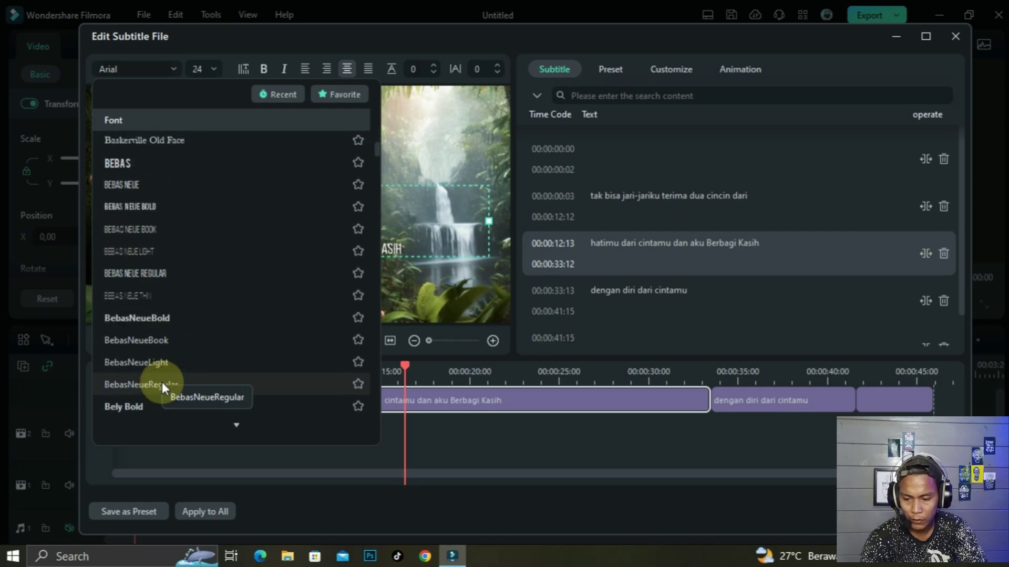
scroll(162, 382, down, 1)
scroll(156, 363, down, 3)
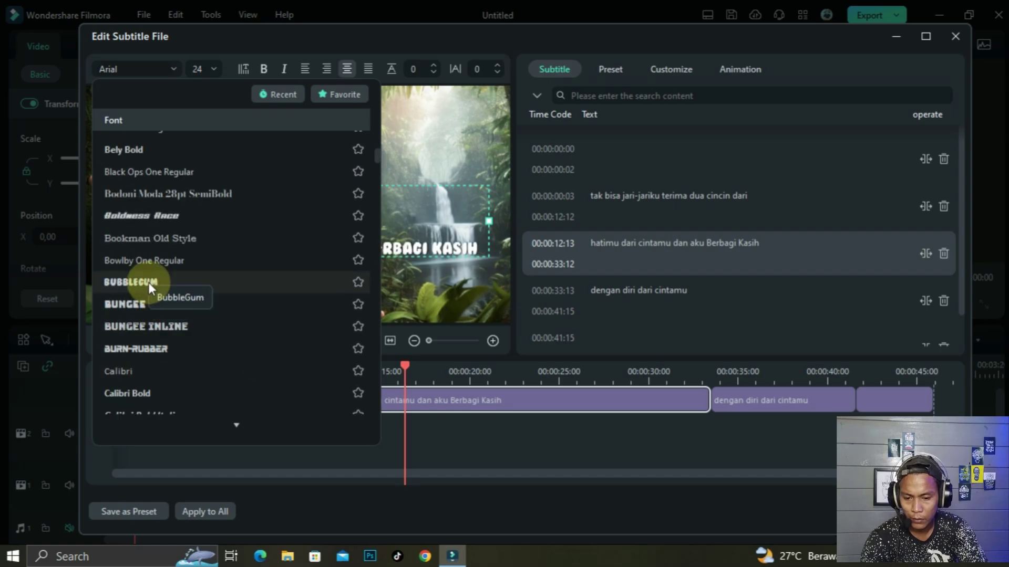
click(149, 282)
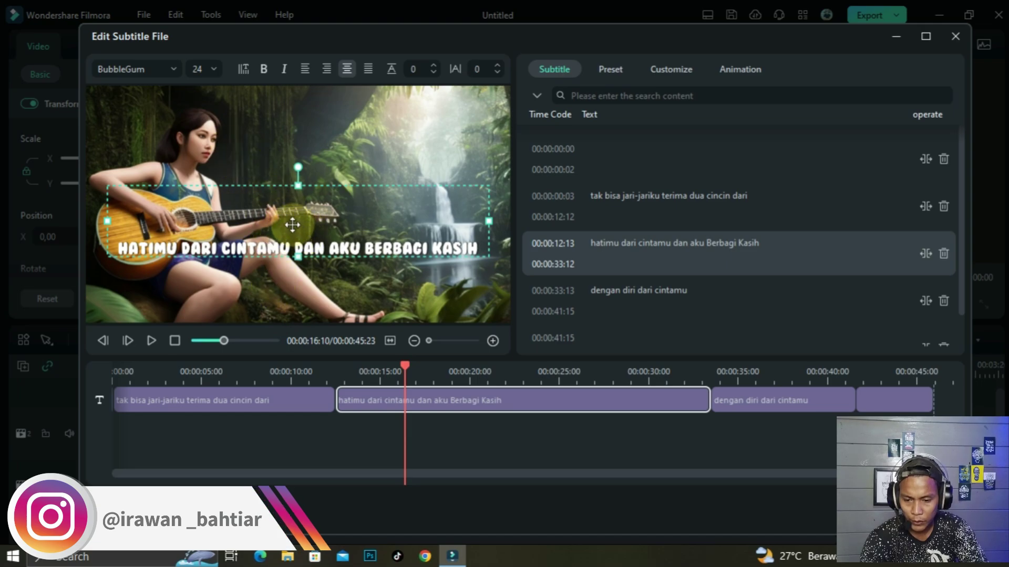
mouse_move(291, 225)
mouse_down()
mouse_move(290, 199)
mouse_move(292, 244)
mouse_up()
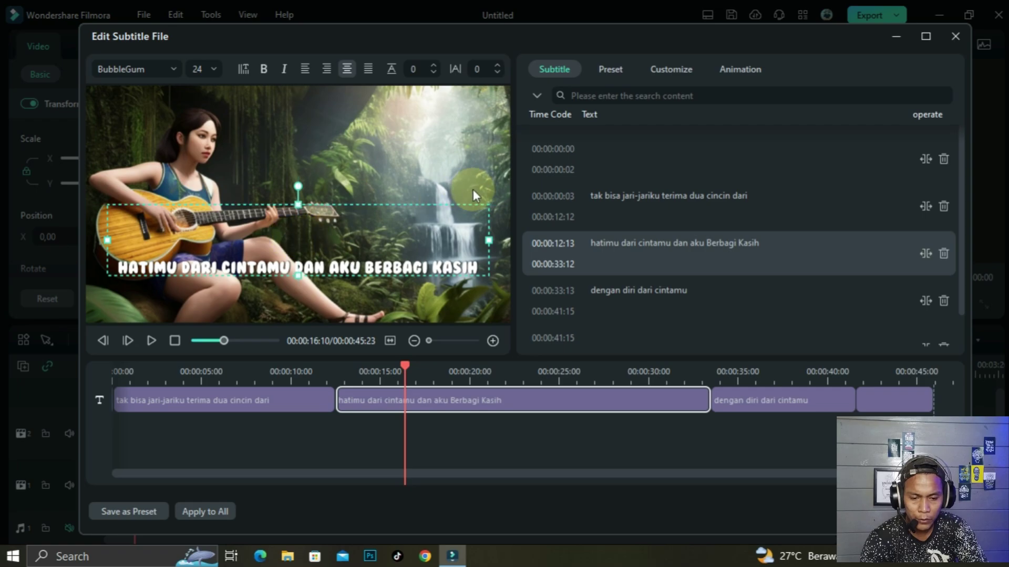
- Turn on the subtitle's outline and set its color to black
click(675, 71)
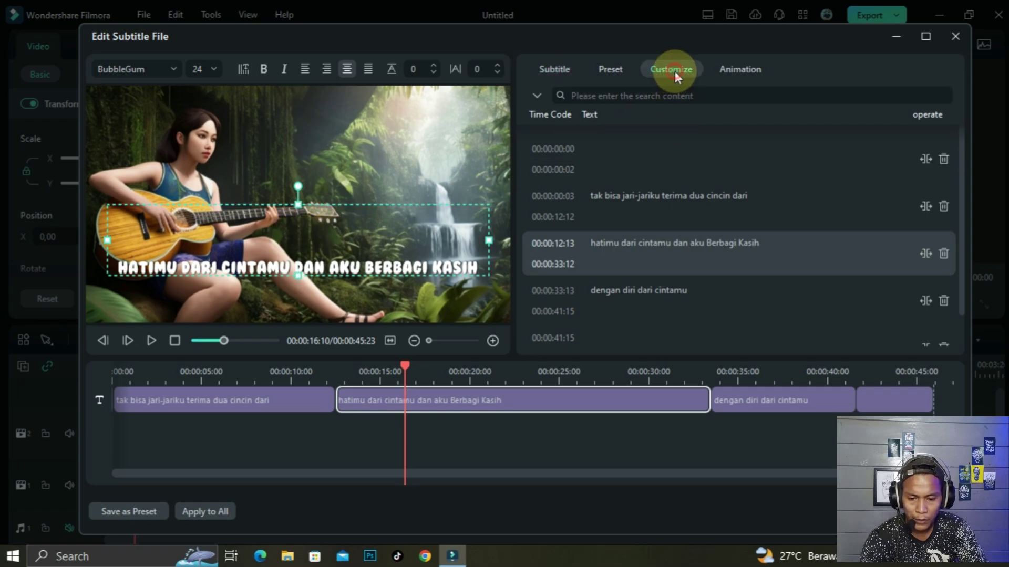
scroll(654, 272, down, 1)
scroll(657, 272, down, 2)
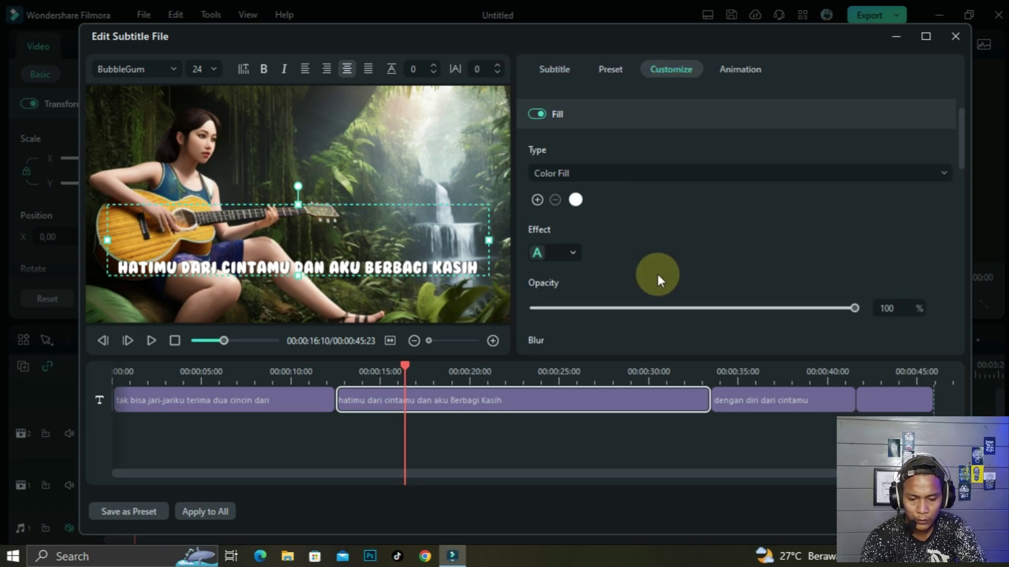
scroll(656, 272, down, 5)
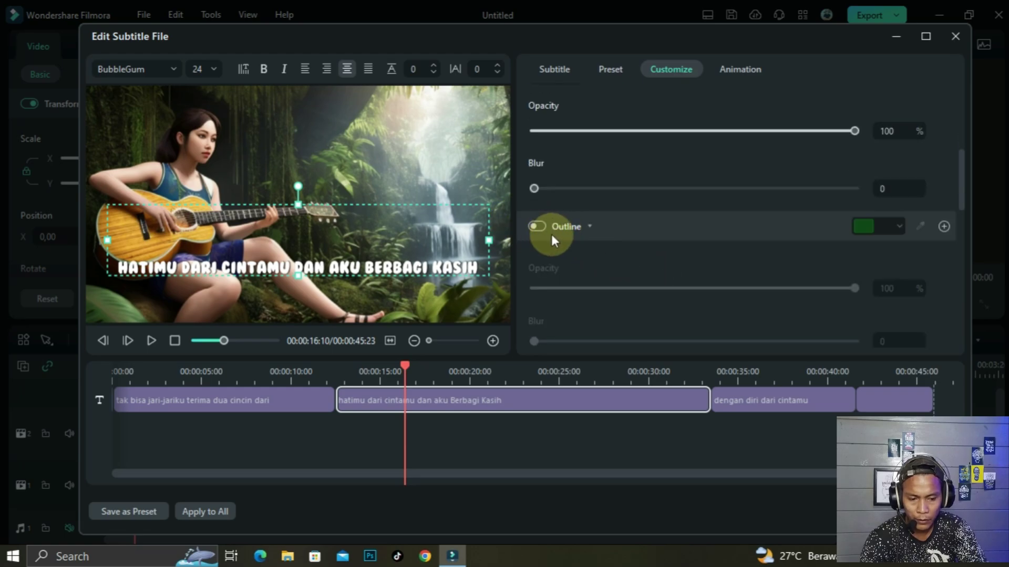
click(541, 228)
click(886, 229)
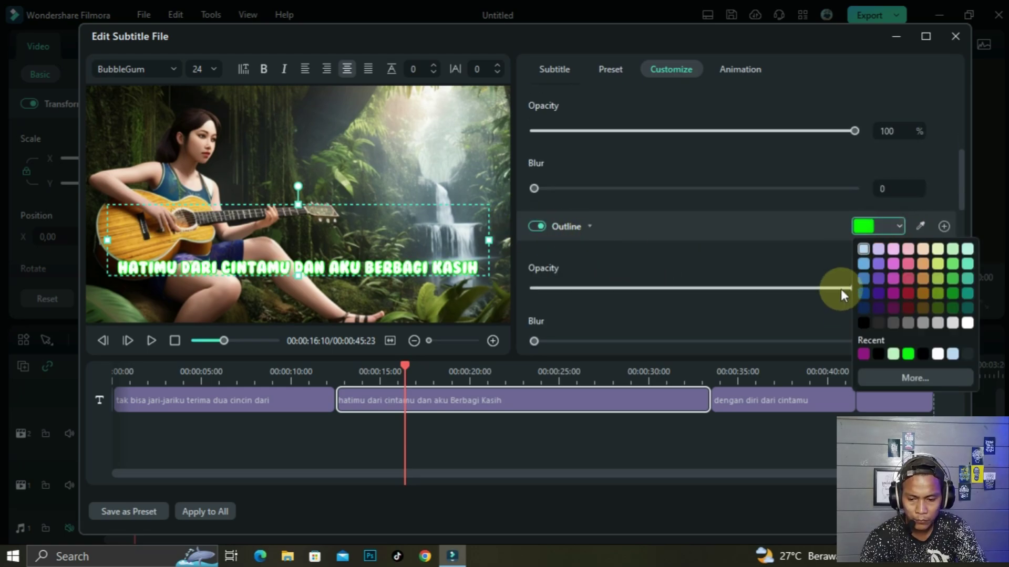
click(863, 323)
click(385, 239)
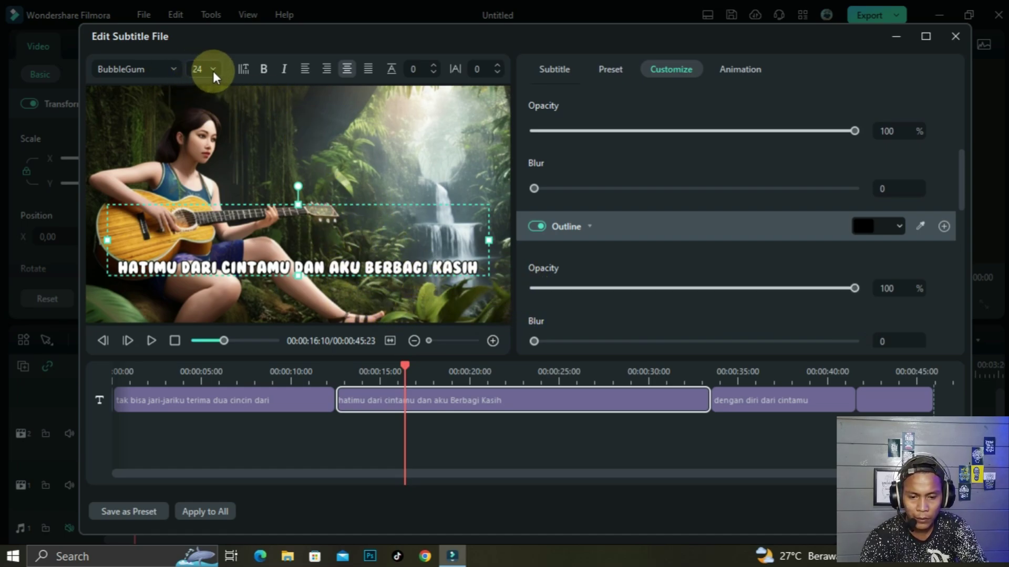
- Choose a Typewriter entrance animation and a Fade out exit animation for the subtitle
click(733, 69)
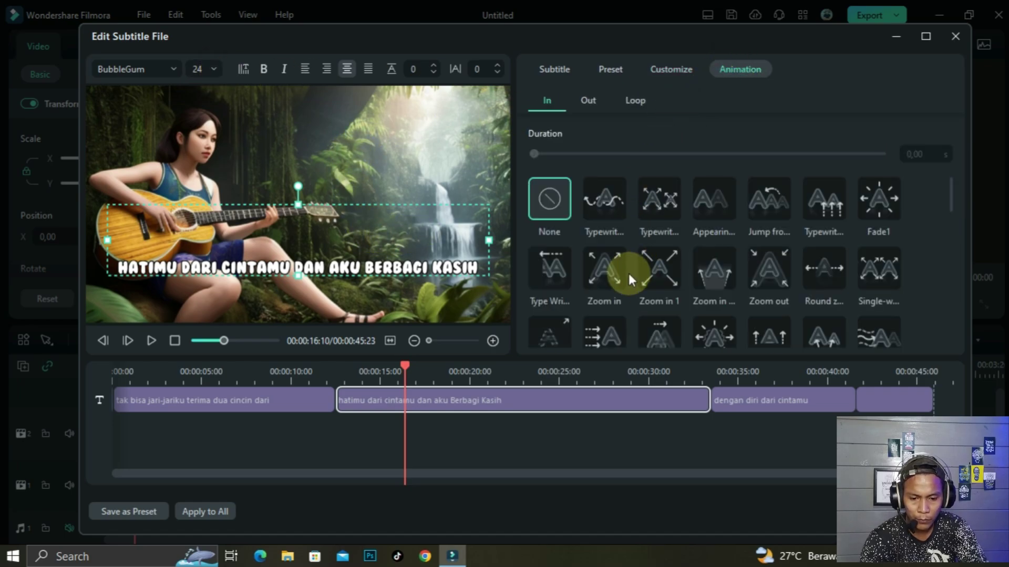
click(601, 201)
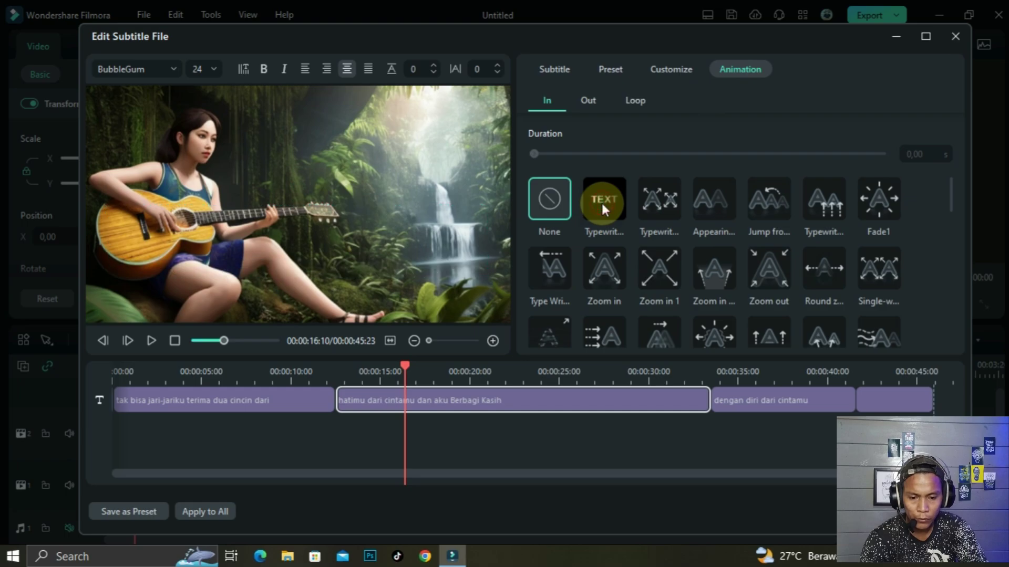
click(589, 103)
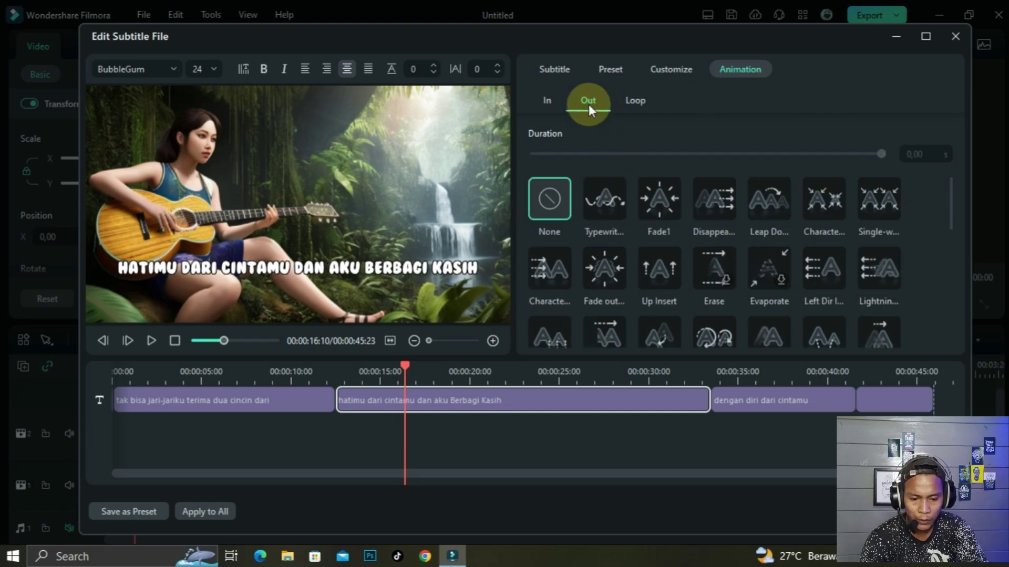
click(604, 274)
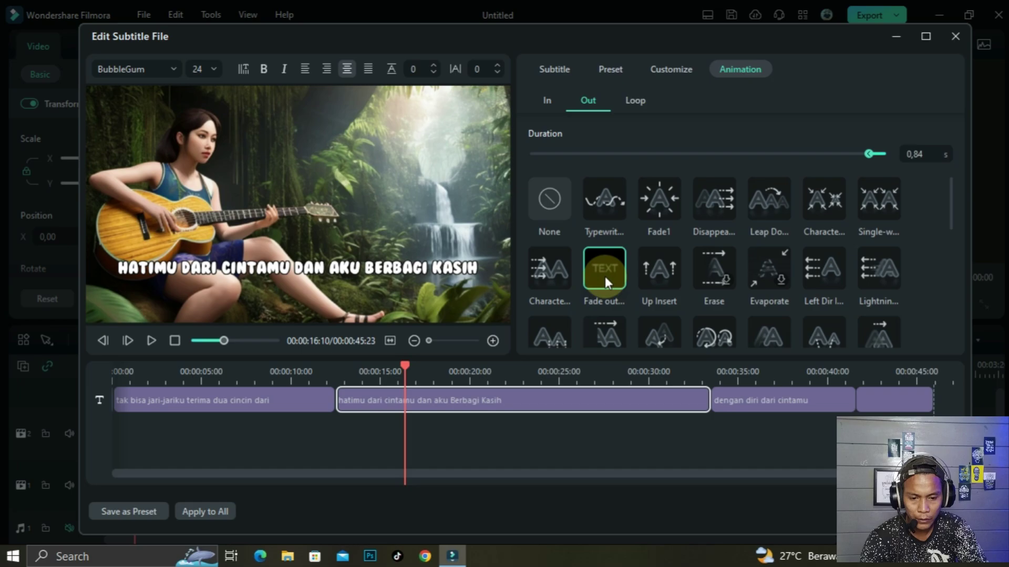
- Add the Bouncing loop animation with a single loop speed of 5,00 s and apply the styling to all subtitles, saving the edits
click(632, 101)
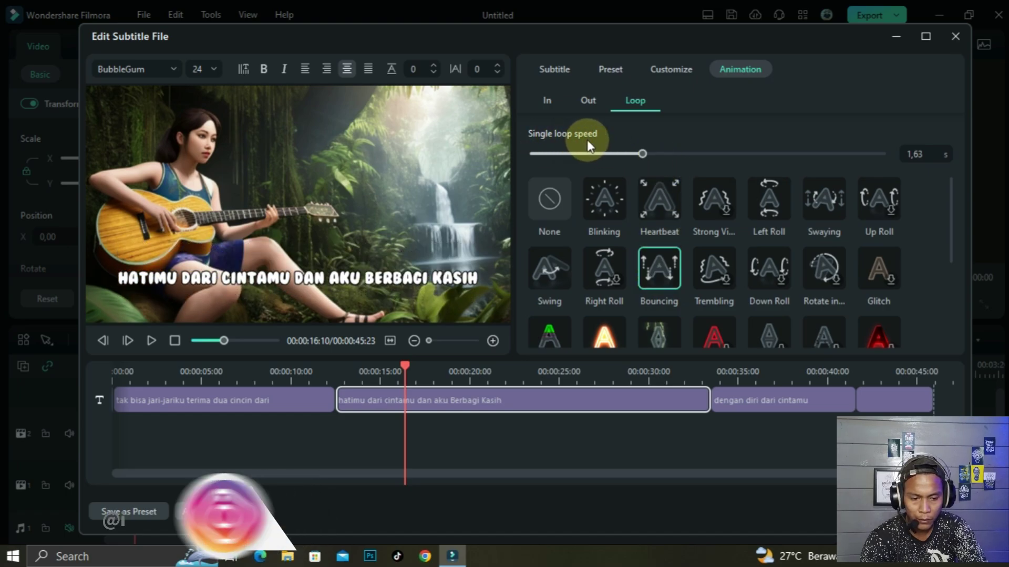
drag(641, 154, 912, 162)
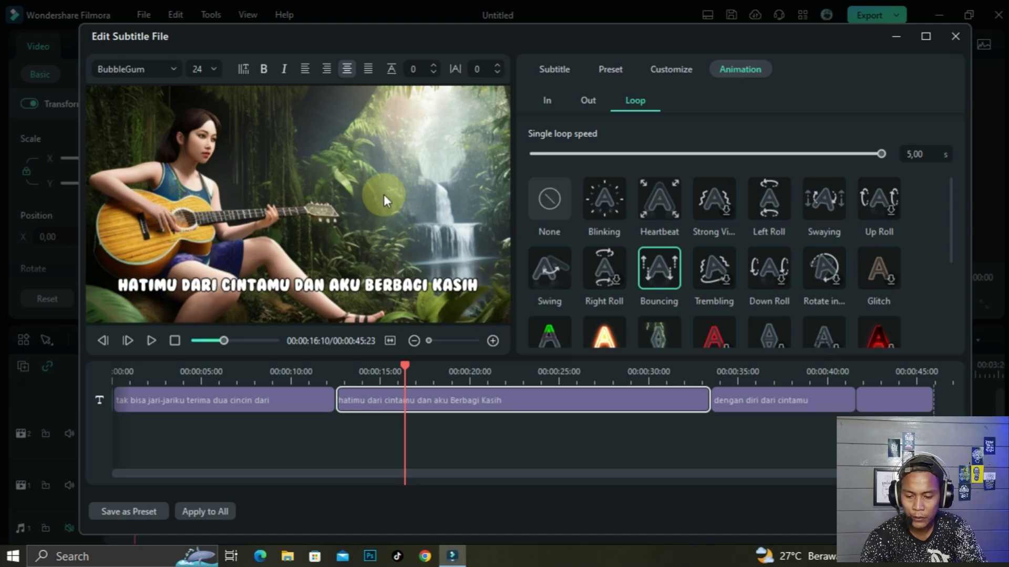
click(212, 509)
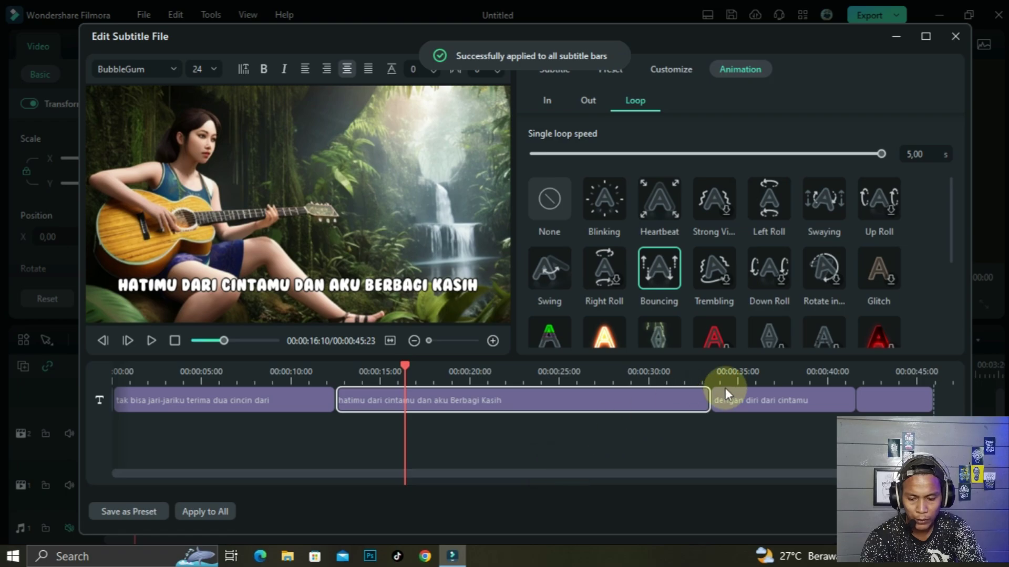
drag(207, 367, 177, 443)
click(893, 512)
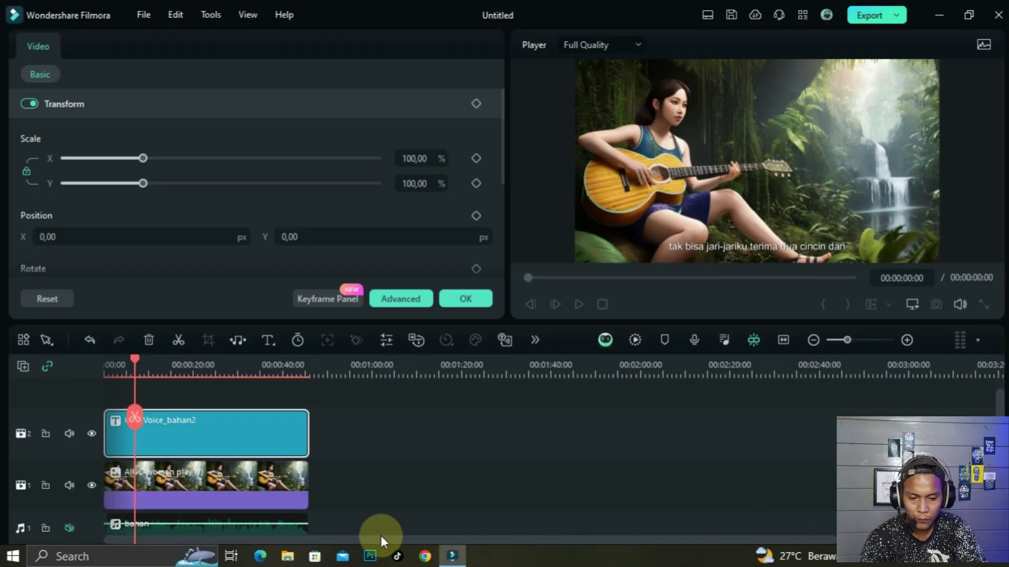
click(465, 298)
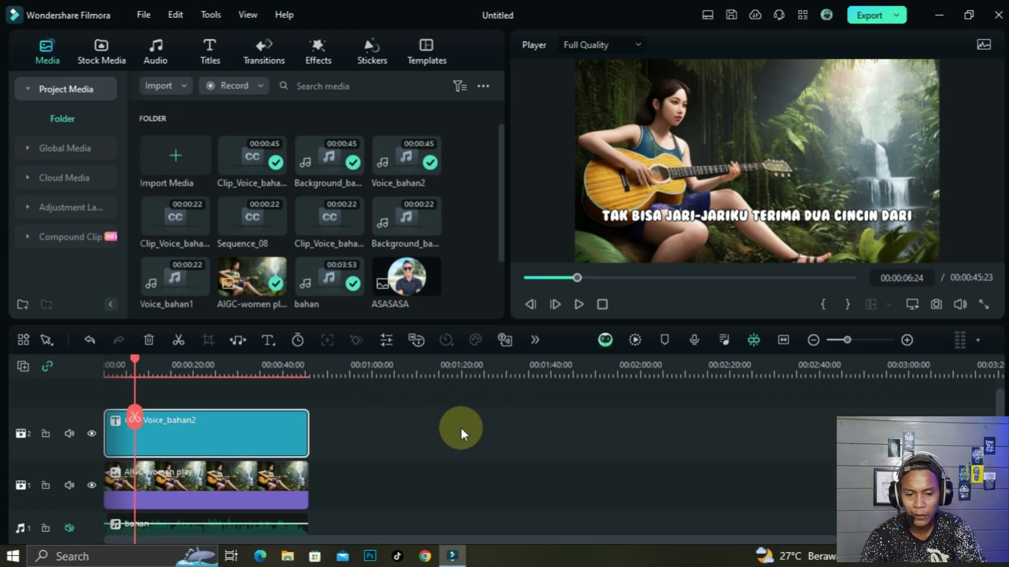
- Place the downloaded Rectangle Countdown effect above the subtitle clip at the playhead and extend it to just past 30 seconds
scroll(461, 428, up, 1)
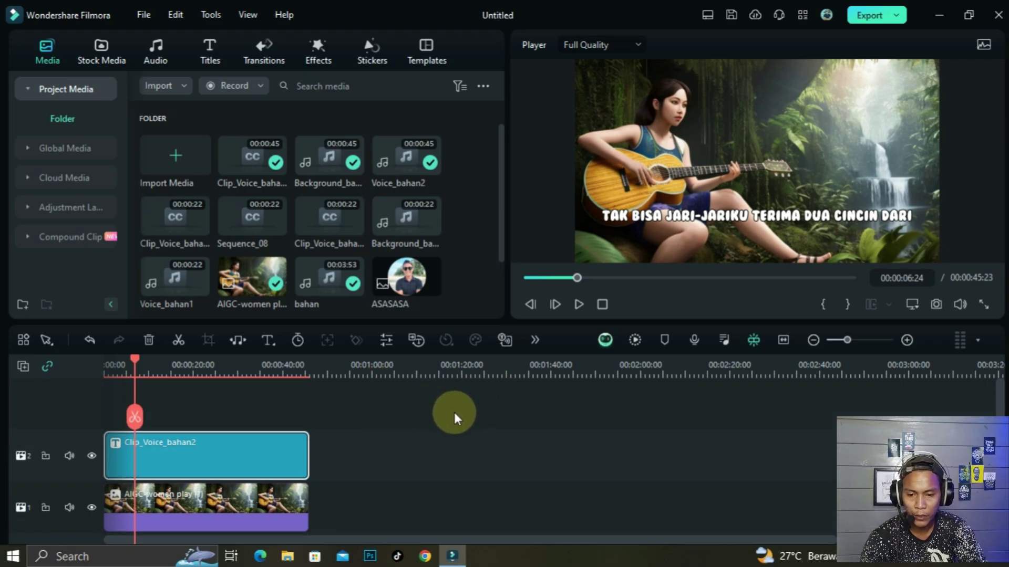
click(316, 52)
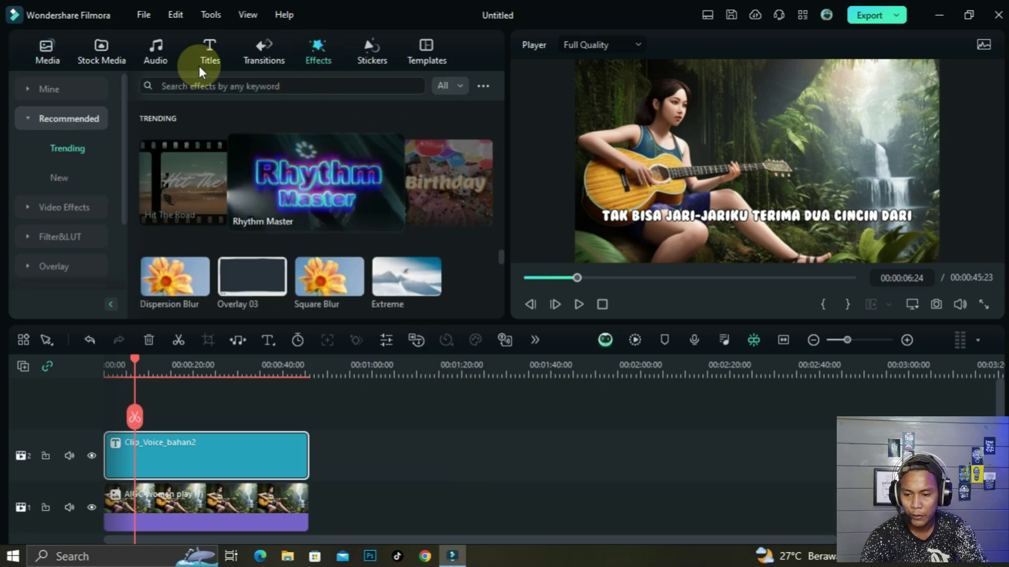
click(42, 88)
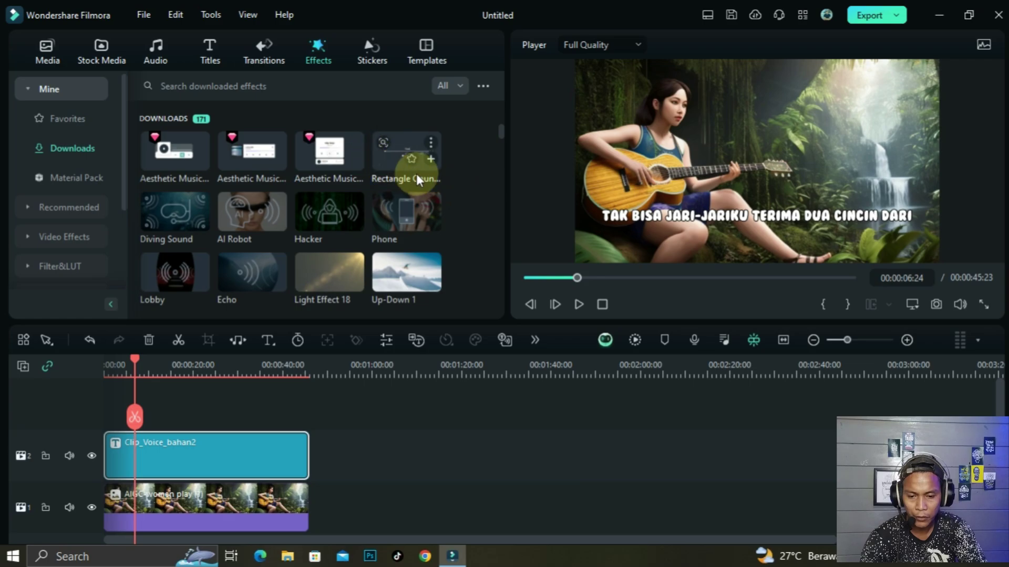
drag(396, 169, 144, 427)
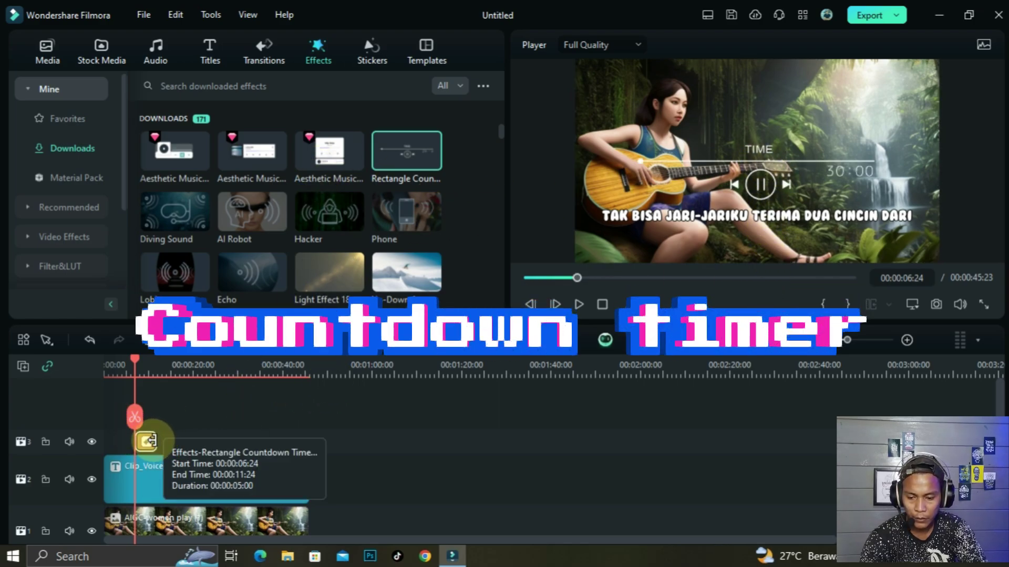
drag(148, 440, 268, 440)
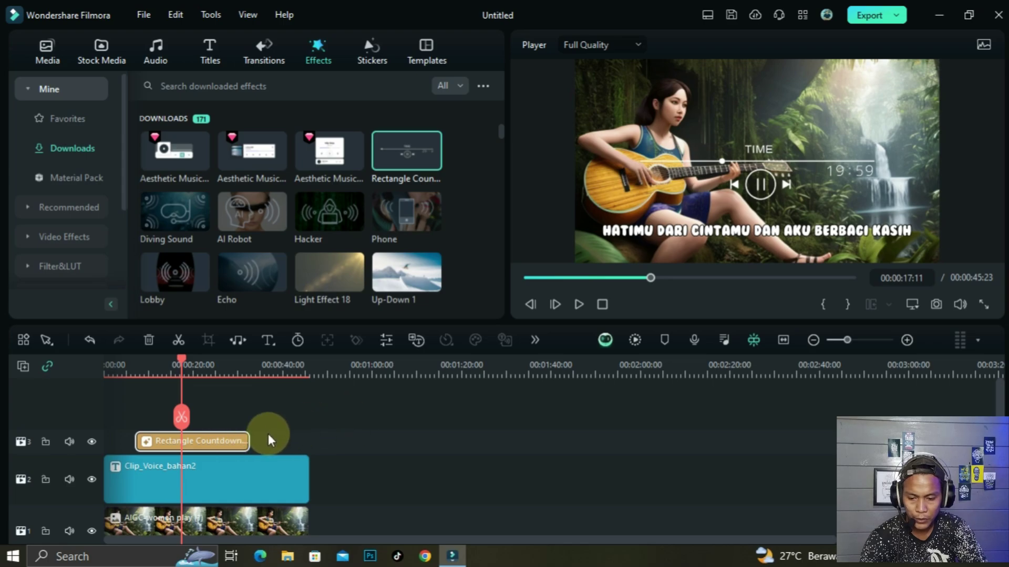
- Open the Rectangle Countdown effect's settings and reduce its scale to 0,82
double_click(215, 444)
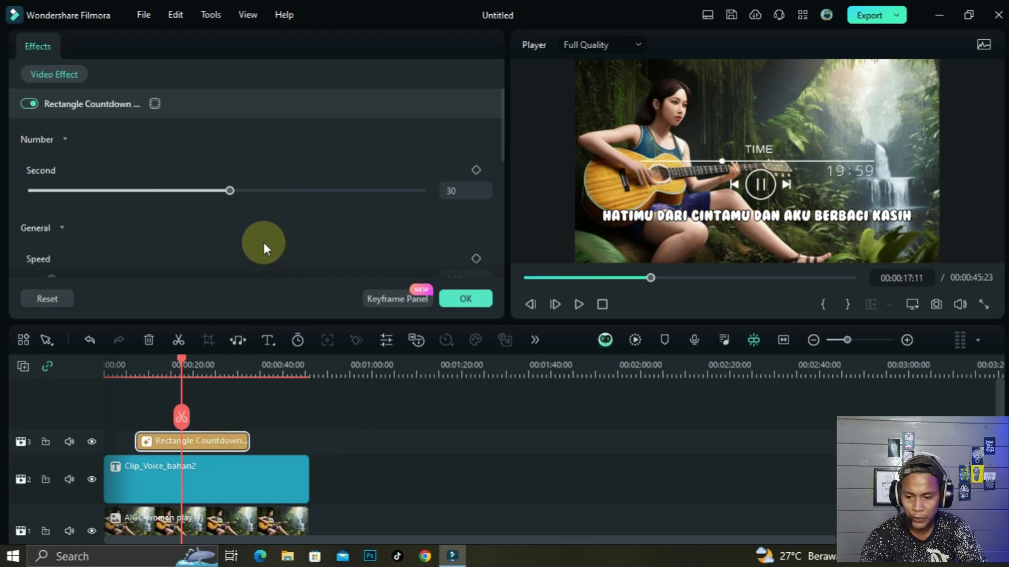
scroll(263, 244, down, 2)
scroll(260, 242, down, 2)
drag(109, 235, 105, 233)
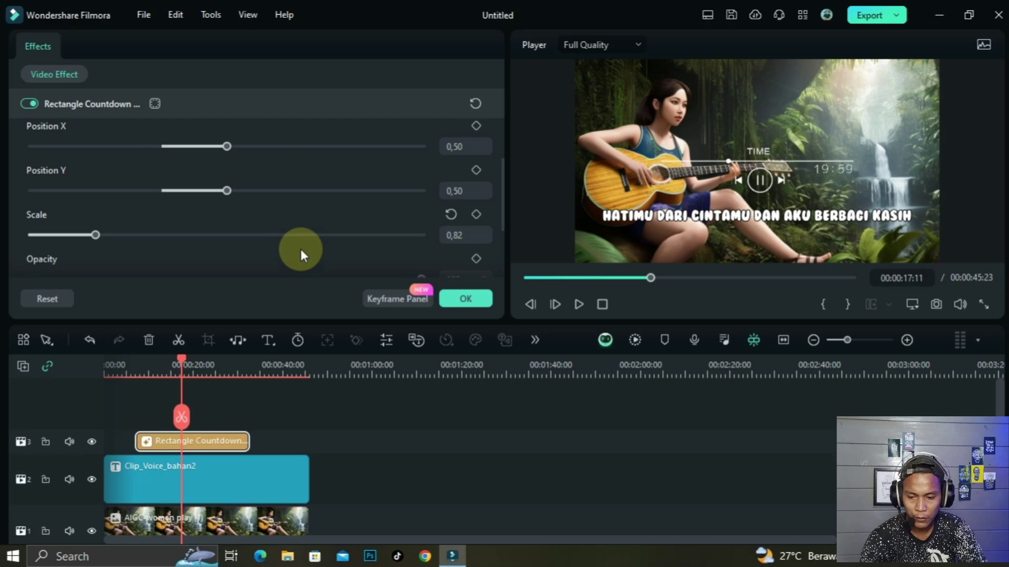
- Change the countdown effect's theme color, trying pink and black before choosing a light color
scroll(300, 255, down, 1)
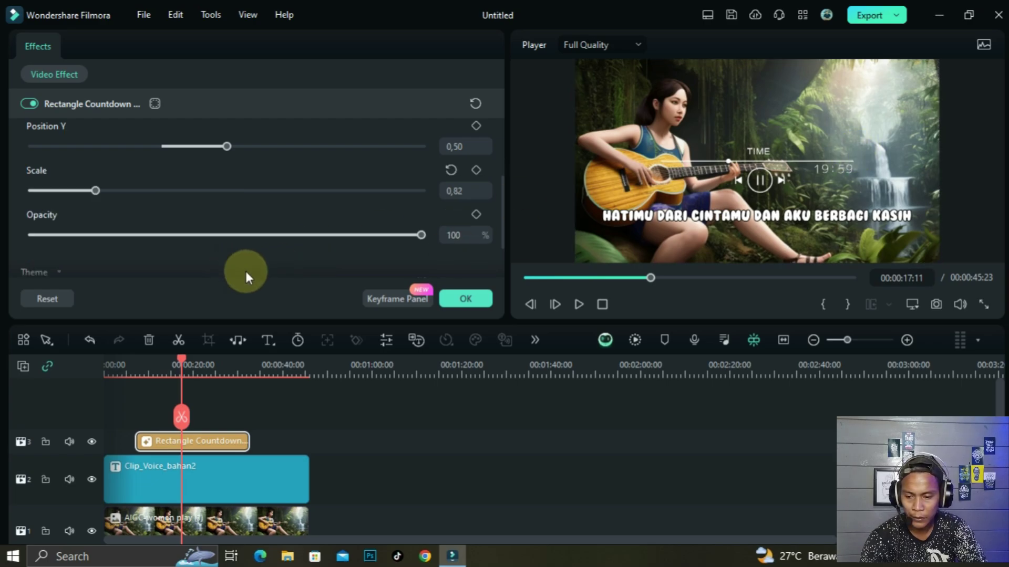
scroll(248, 277, down, 1)
click(73, 250)
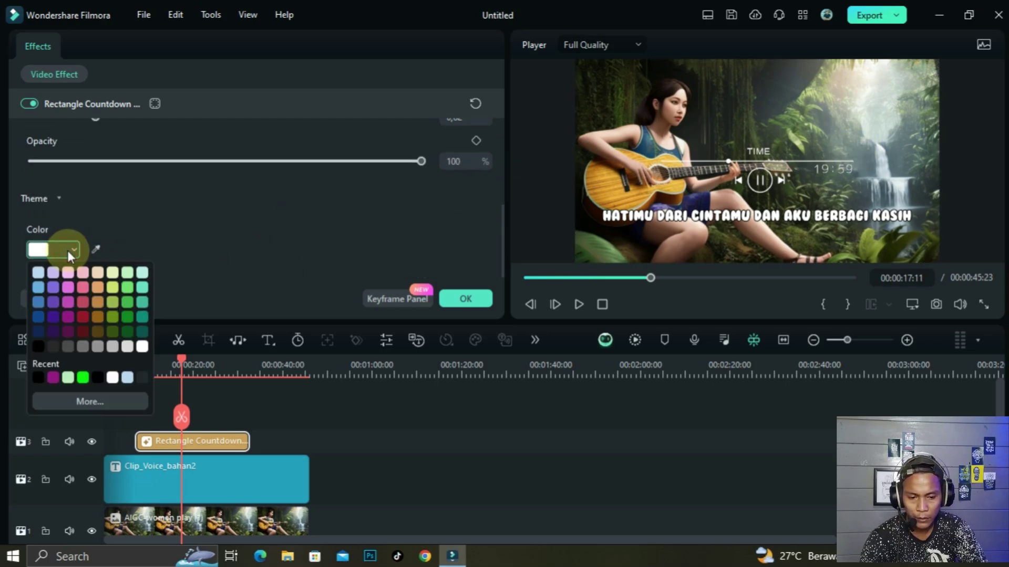
click(68, 288)
click(69, 250)
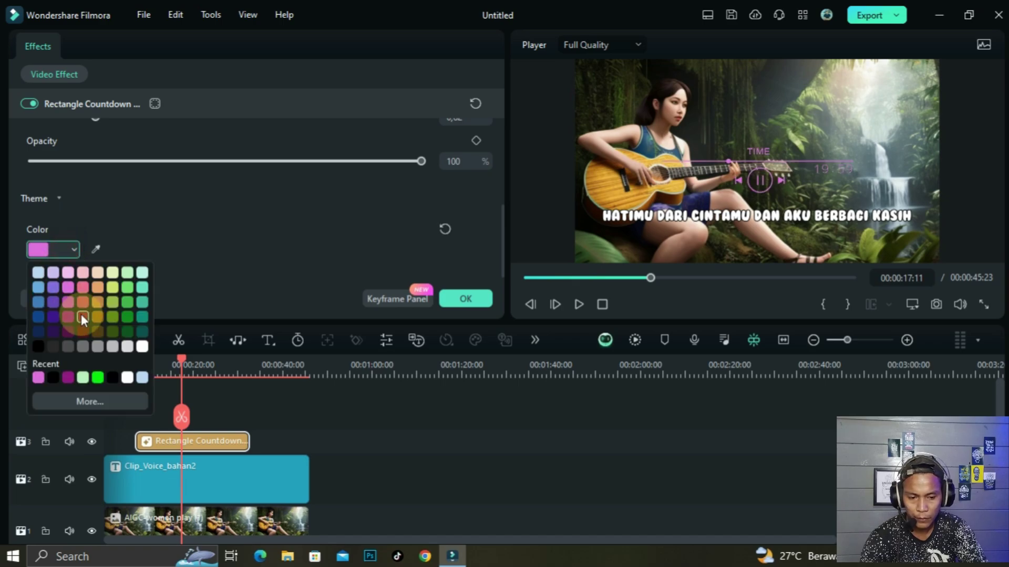
click(39, 346)
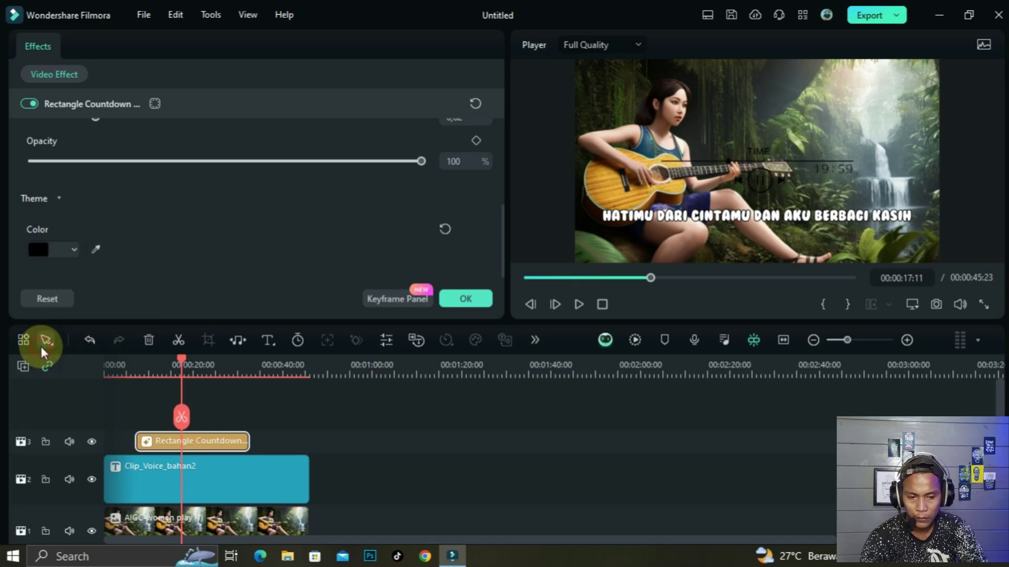
click(75, 248)
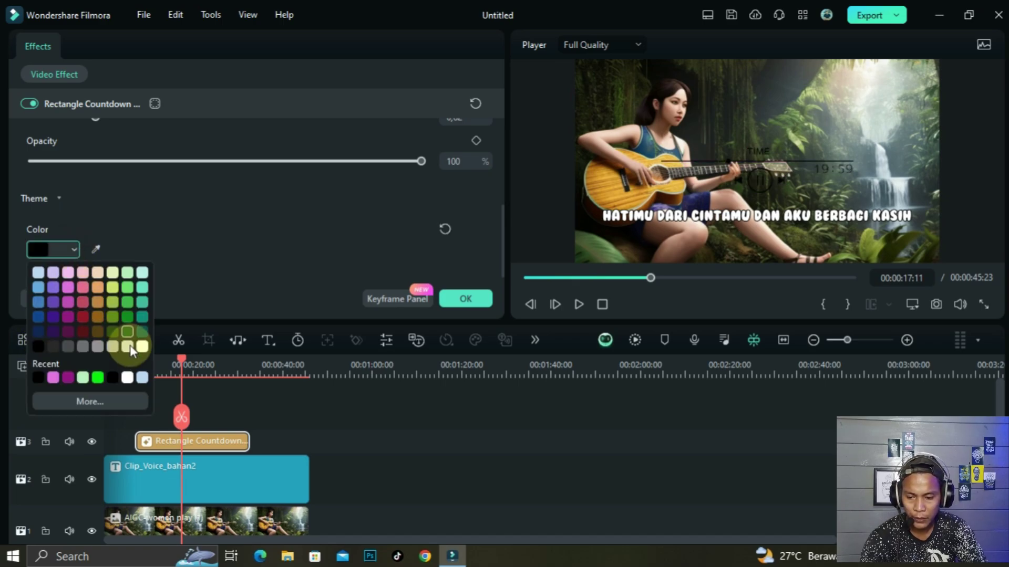
click(128, 317)
- Reduce the countdown effect's scale to 0,62 and lower it in the picture with Position Y at 0,34
scroll(257, 229, up, 3)
scroll(257, 229, down, 2)
drag(105, 206, 79, 207)
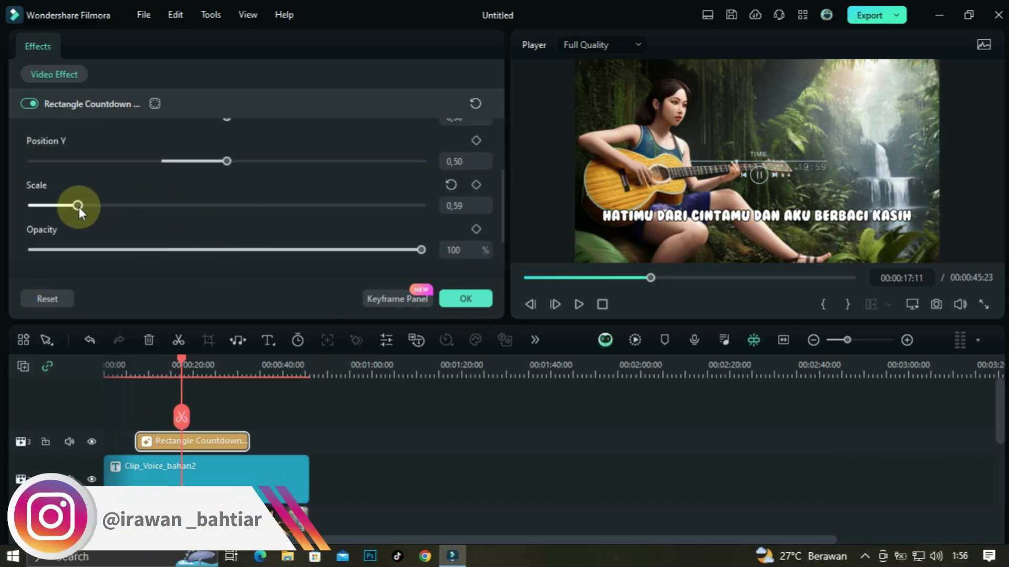
scroll(229, 159, up, 1)
drag(227, 205, 194, 244)
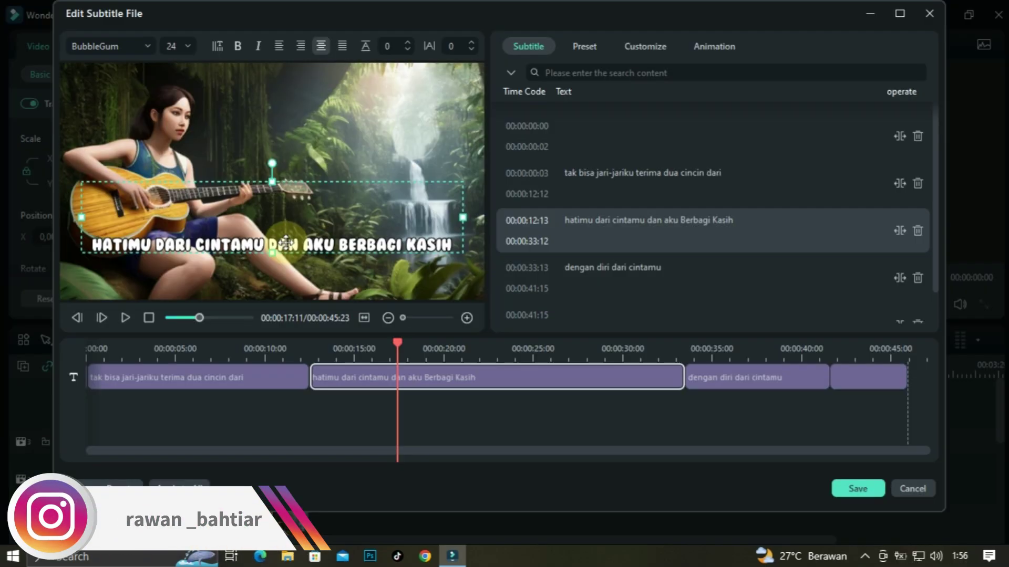
- Move the subtitle text to the upper part of the picture and save the subtitle edits
drag(286, 242, 285, 95)
click(857, 487)
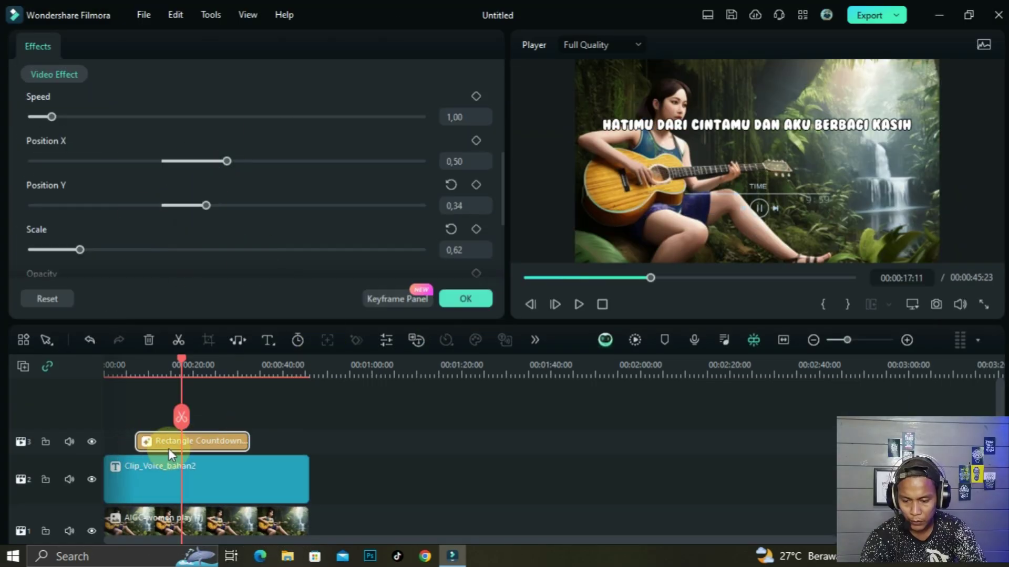
- Extend the Rectangle Countdown clip from the timeline start to nearly the end of the subtitle clip and confirm its settings
click(147, 443)
drag(138, 440, 105, 440)
drag(247, 441, 305, 440)
drag(122, 374, 234, 393)
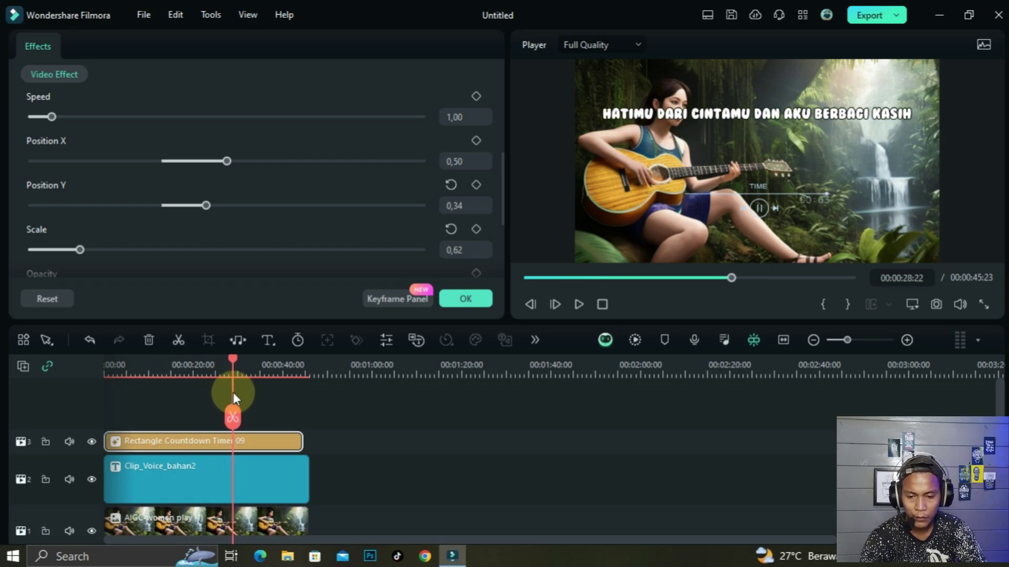
click(486, 298)
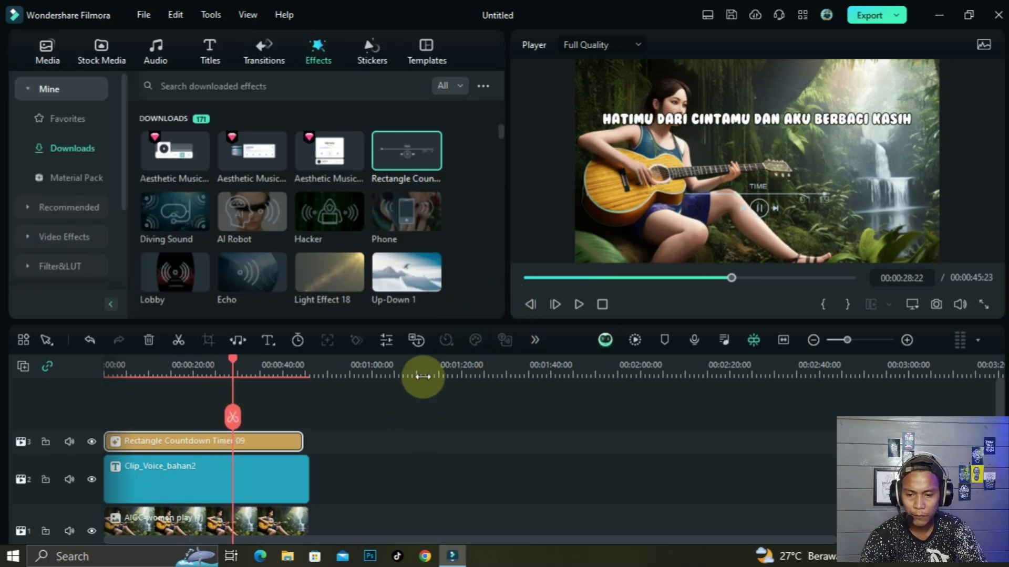
- Place the Light Leak Effect Filter Vol 02 Overlay 05 above the countdown at the timeline start and extend it to just past 40 seconds
click(353, 52)
click(328, 53)
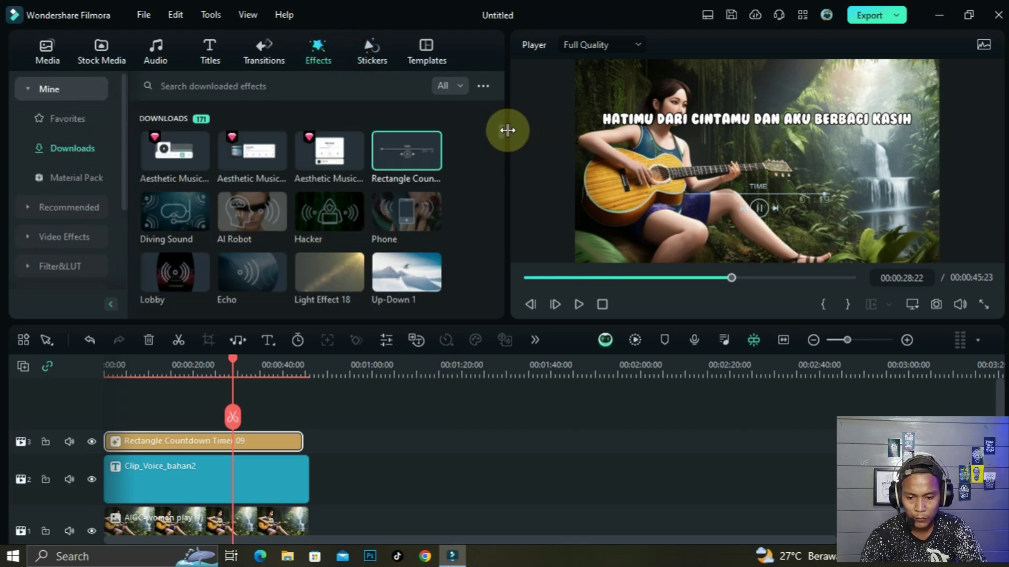
drag(500, 129, 500, 136)
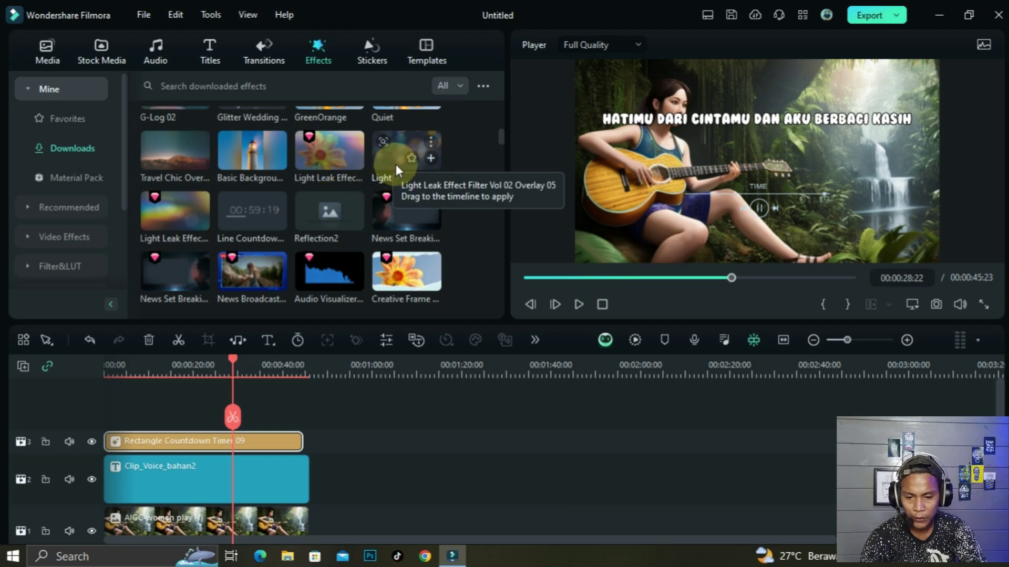
drag(405, 161, 123, 408)
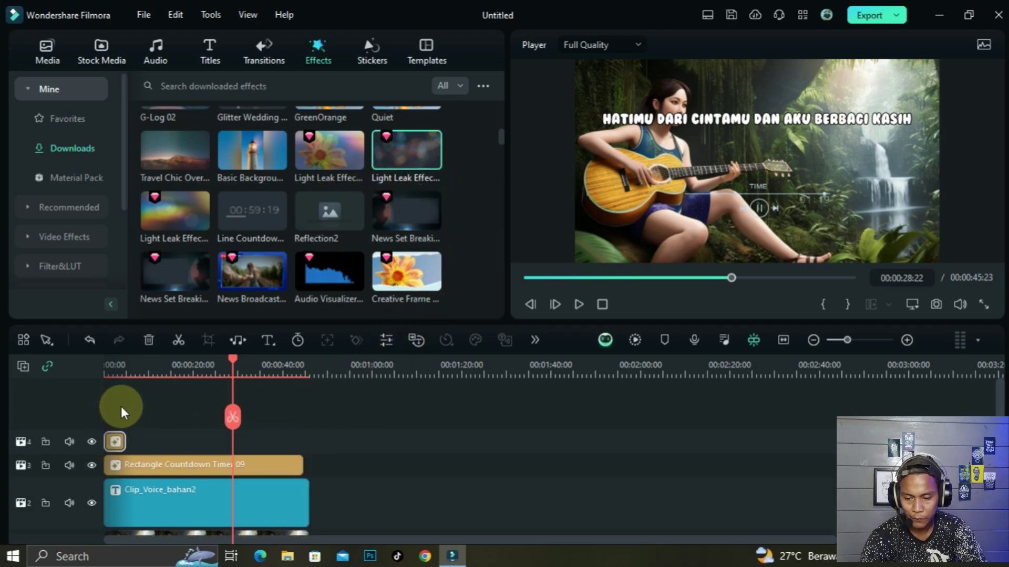
drag(125, 442, 284, 437)
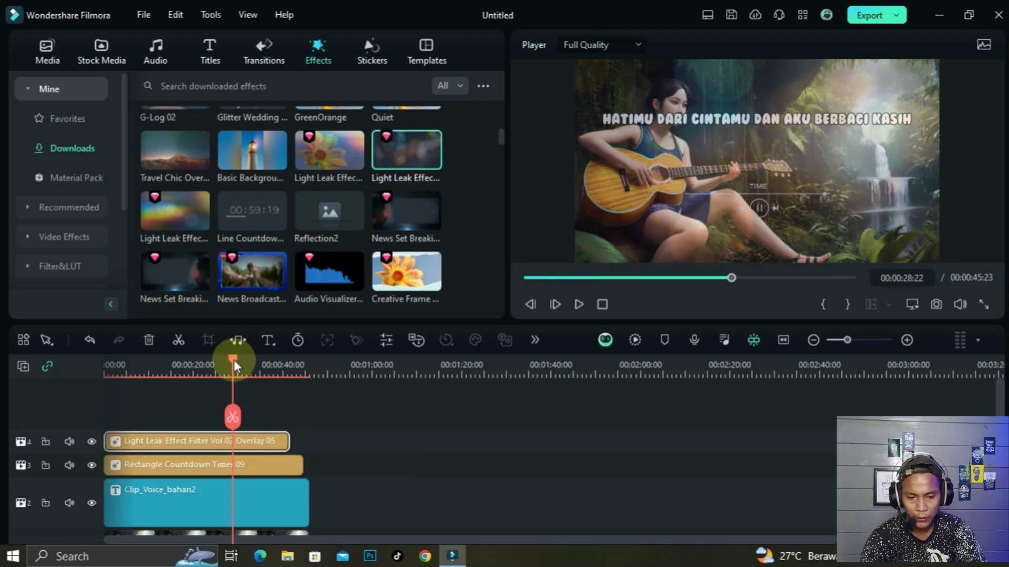
drag(234, 360, 244, 378)
click(197, 243)
- Place the ASASASA image on a new track above the light leak effect and stretch it to the same length
click(58, 52)
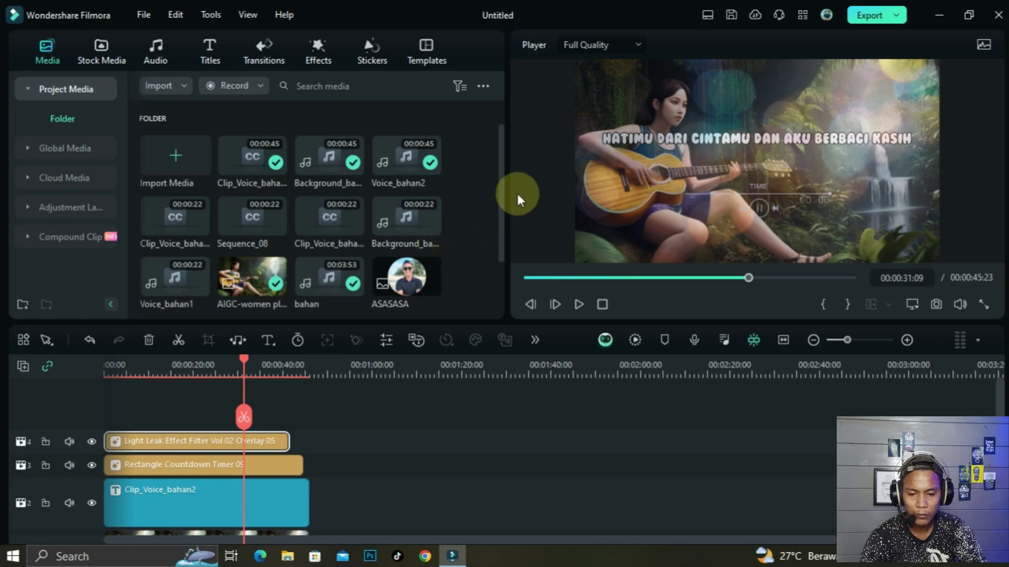
drag(499, 167, 500, 211)
drag(395, 222, 184, 441)
click(183, 365)
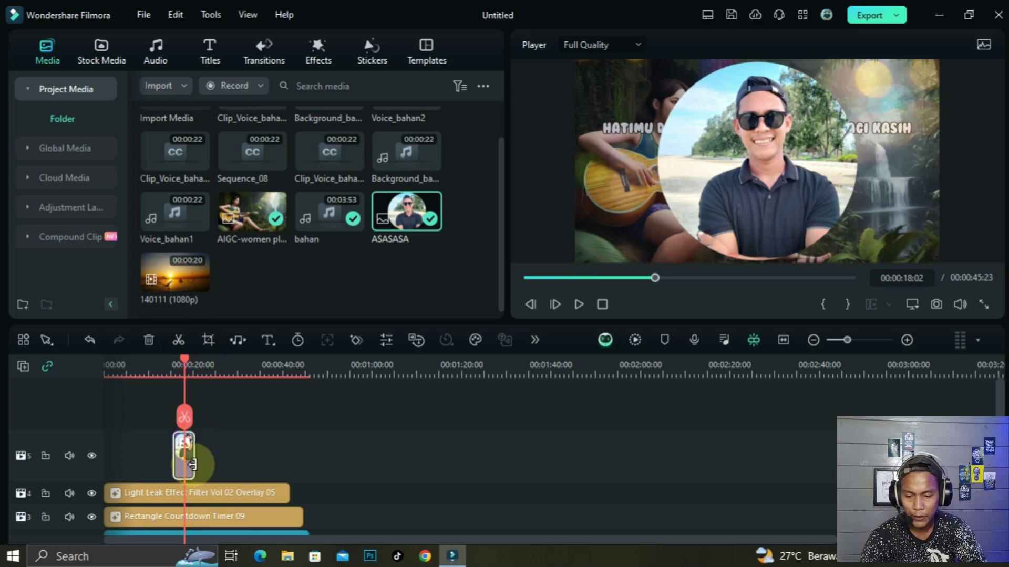
drag(195, 456, 289, 455)
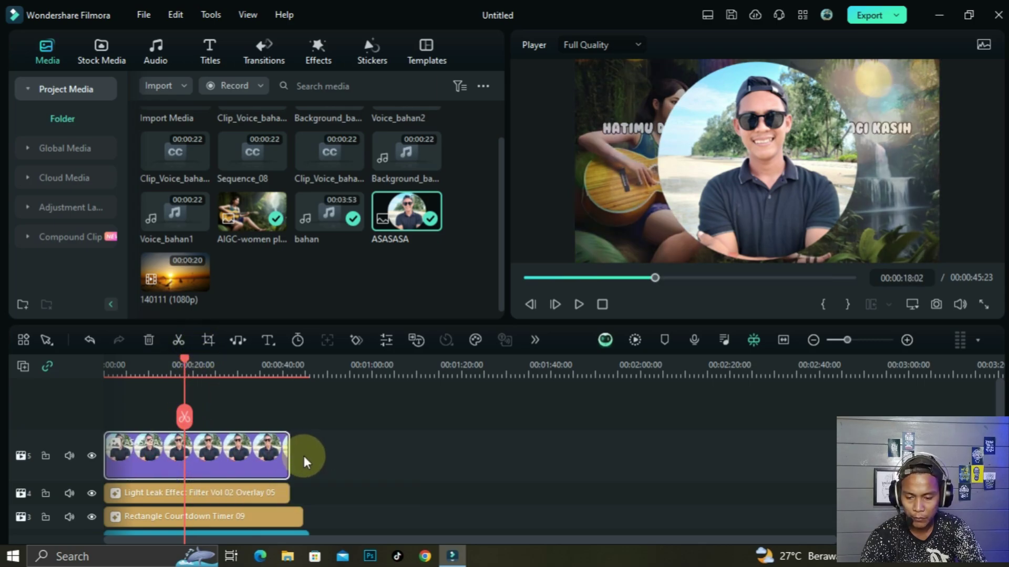
- Remove the background of the ASASASA image with AI Portrait
double_click(271, 465)
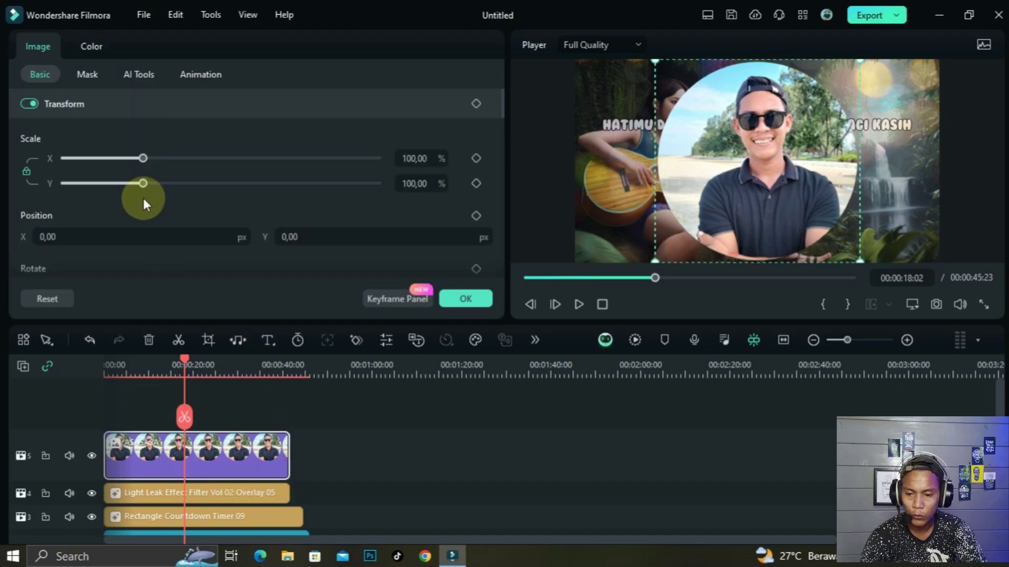
click(125, 74)
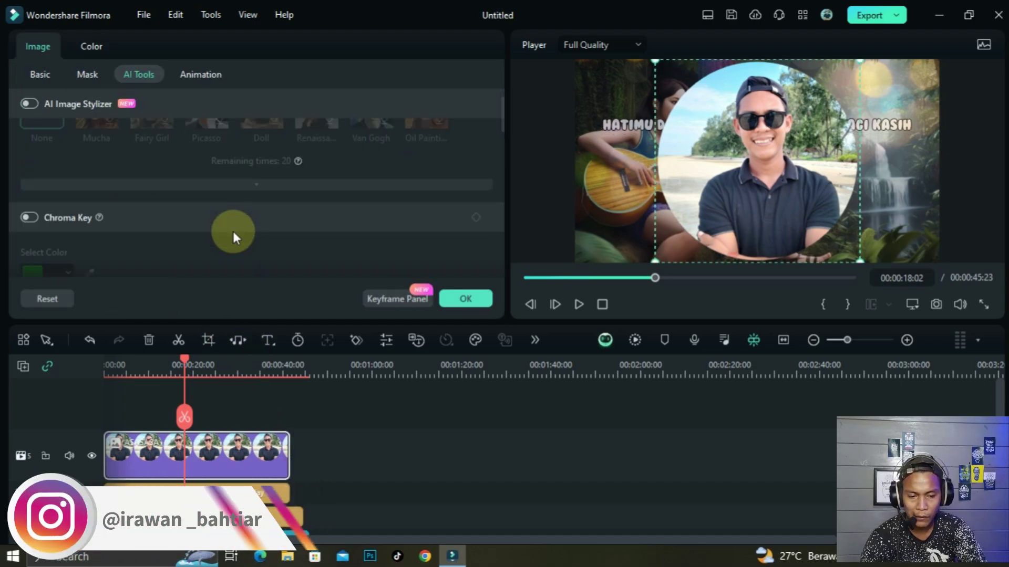
scroll(232, 229, down, 2)
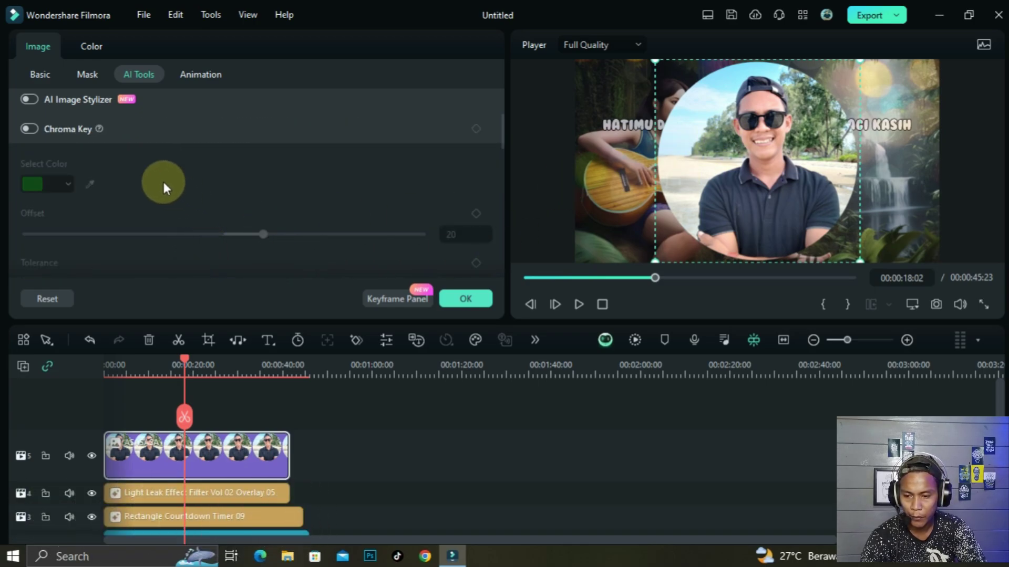
scroll(174, 187, down, 3)
scroll(233, 242, down, 2)
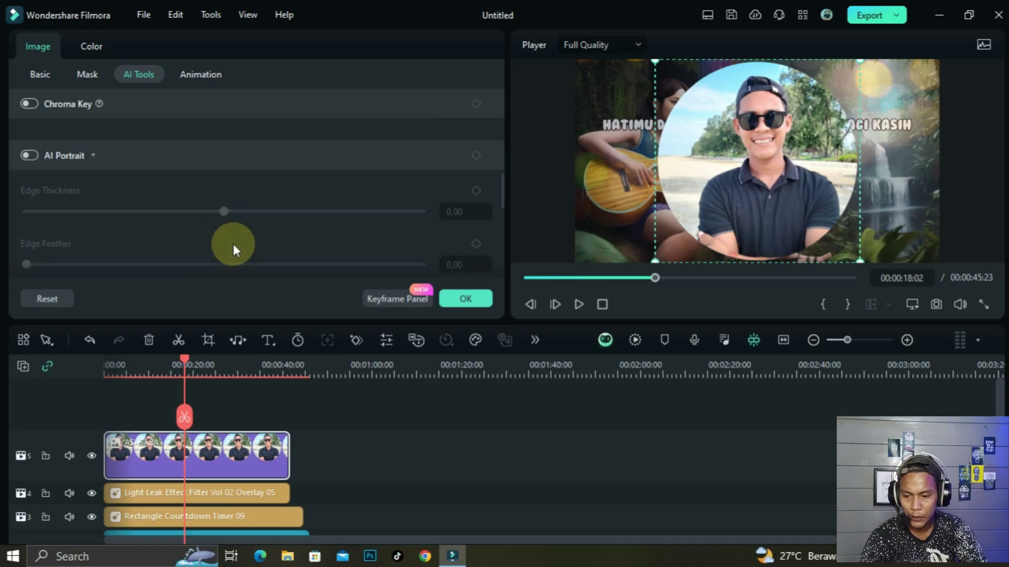
click(33, 156)
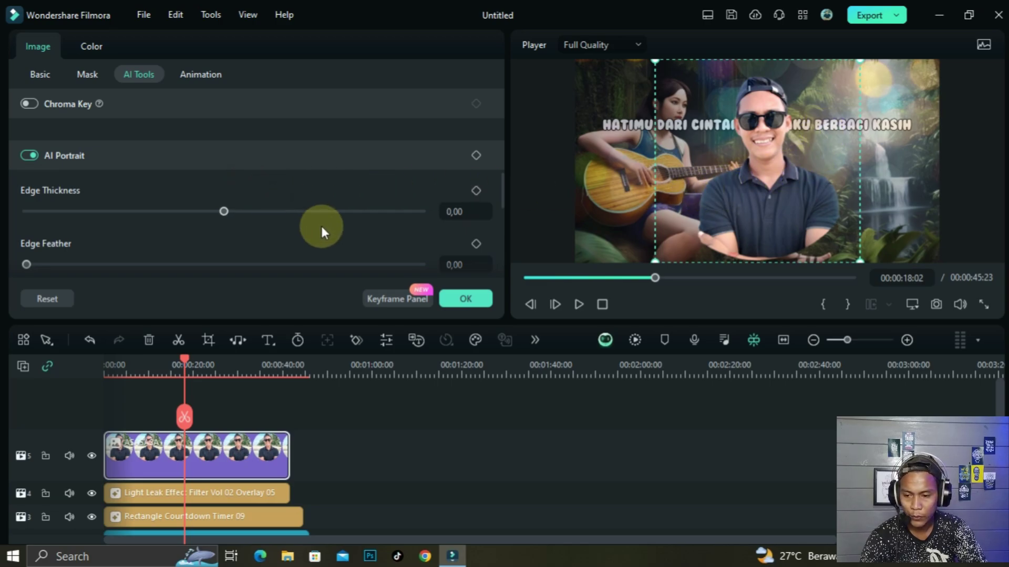
- Scale the portrait image down to less than half size, move it into the picture's lower-right corner and confirm the transform
click(33, 69)
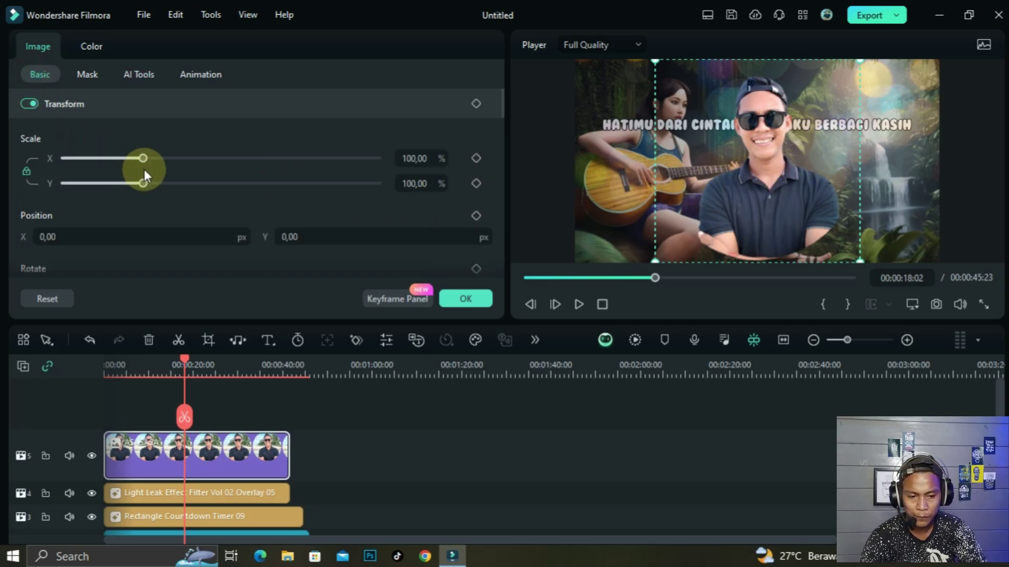
drag(143, 160, 105, 161)
click(304, 245)
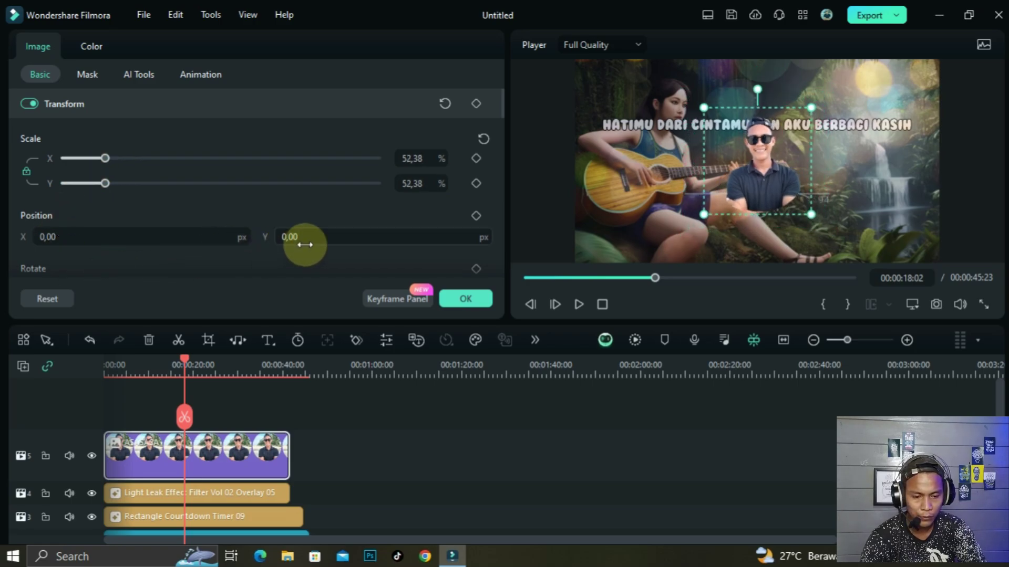
drag(310, 242, 343, 235)
drag(126, 238, 142, 237)
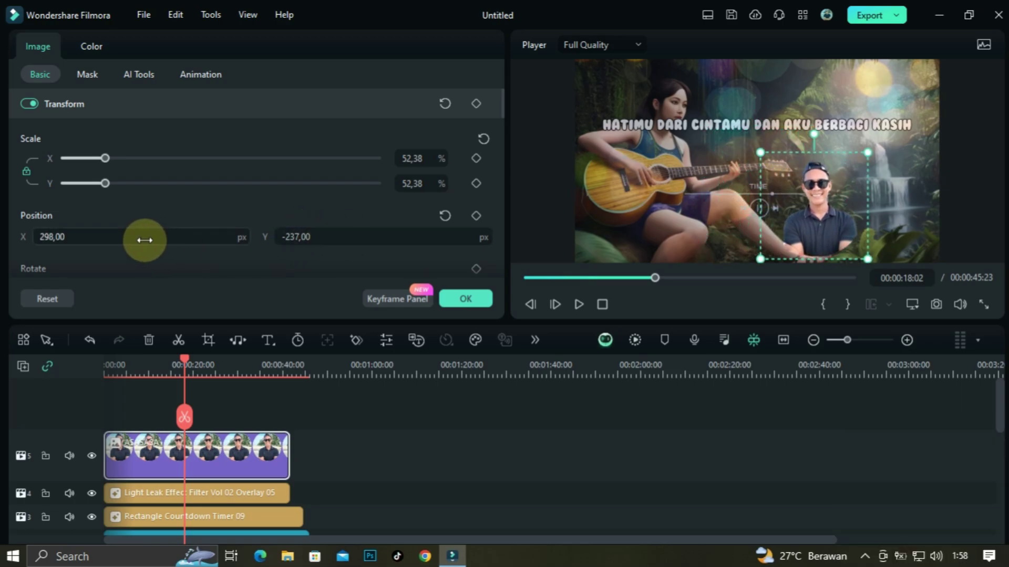
drag(368, 239, 383, 241)
drag(128, 239, 381, 307)
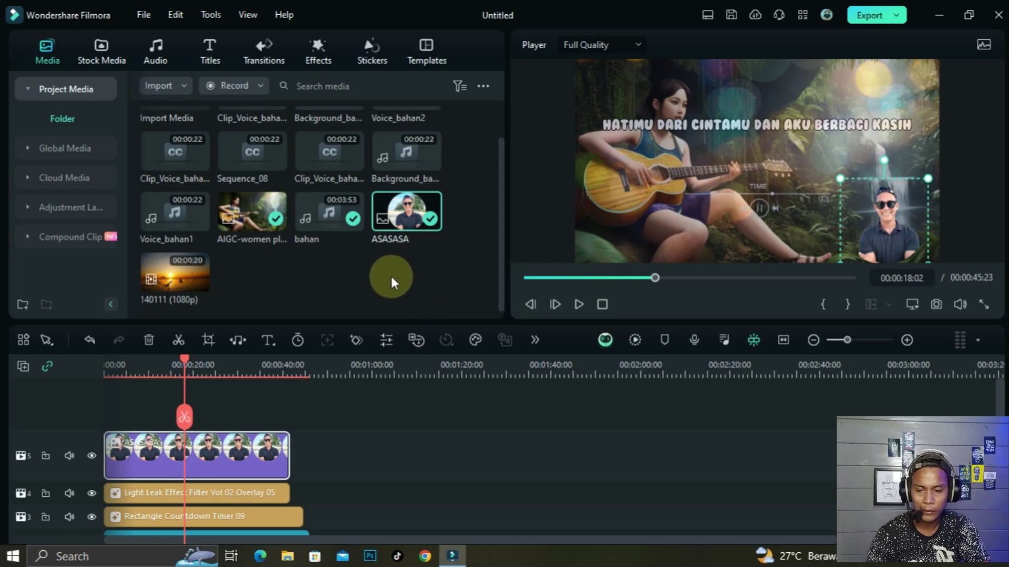
- Look through the Audio Visualizer effects for one to add to the video
click(322, 57)
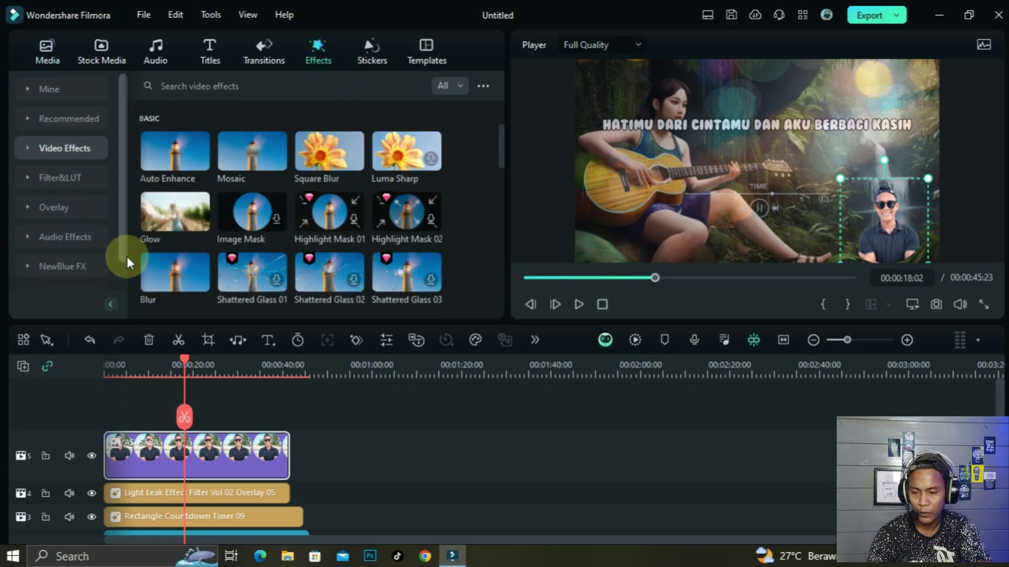
click(105, 237)
scroll(124, 142, down, 1)
scroll(124, 137, up, 1)
scroll(124, 131, down, 2)
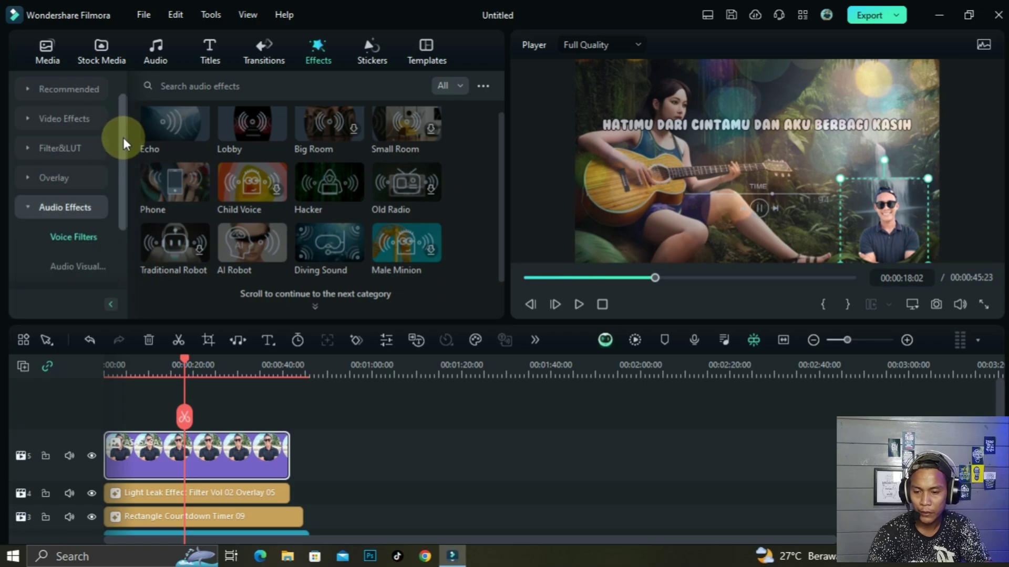
scroll(124, 156, down, 1)
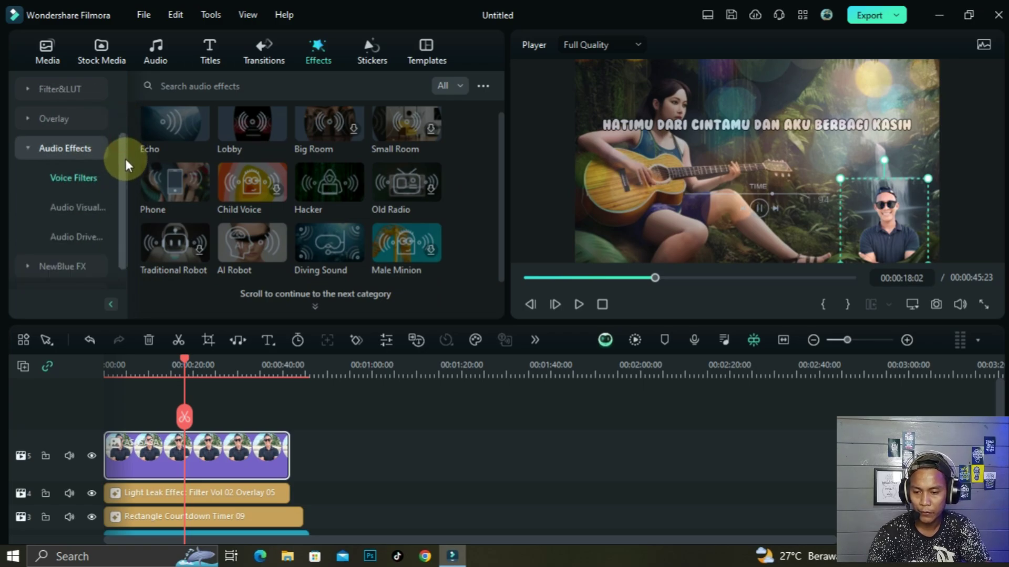
click(82, 207)
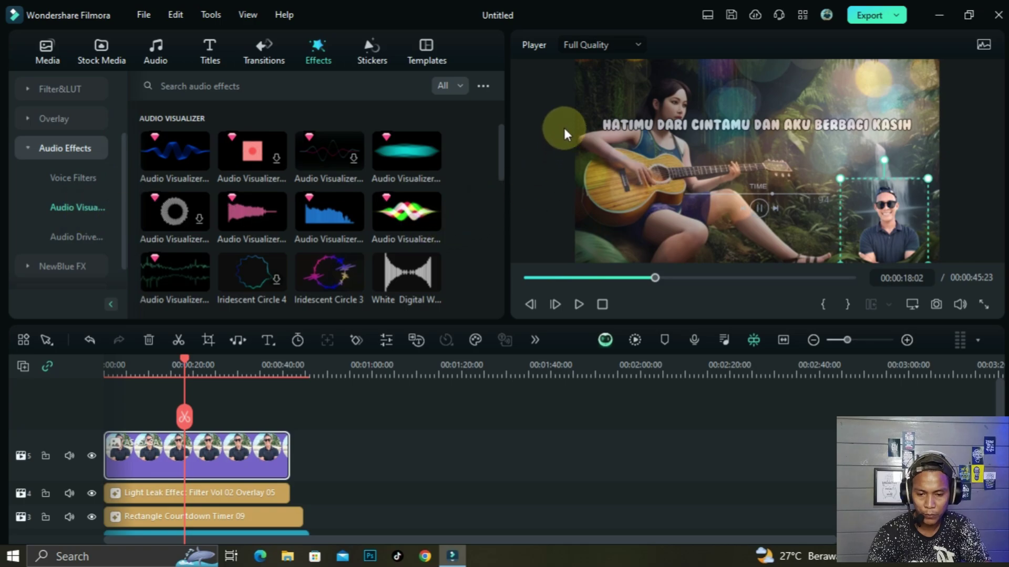
drag(496, 140, 506, 115)
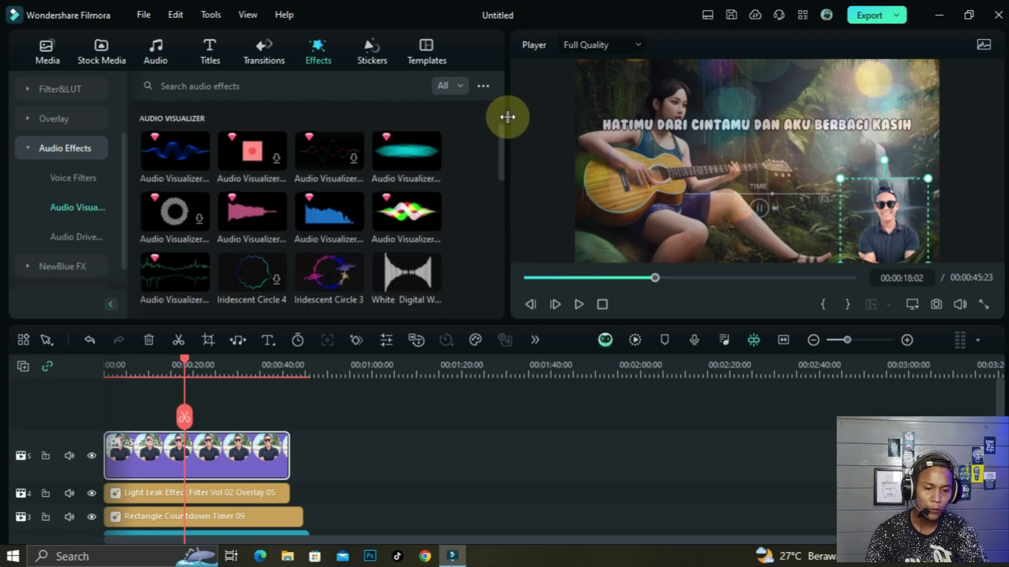